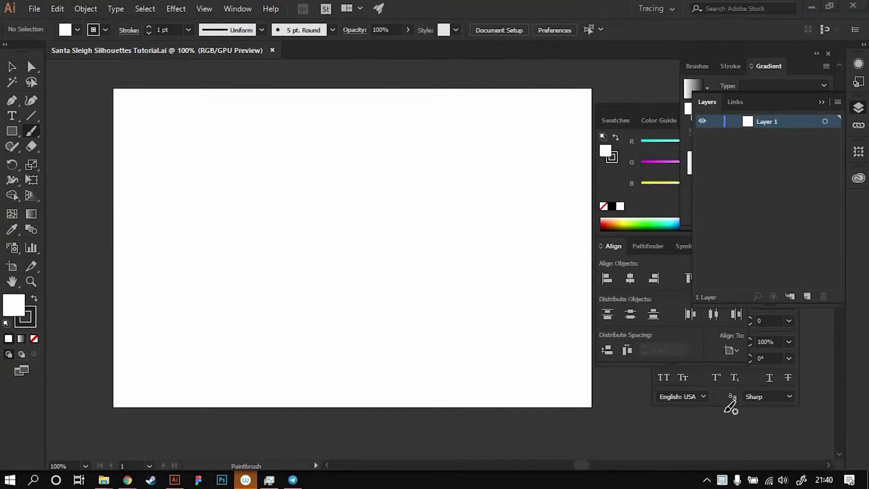
- Draw the sleigh outline: curled top edge, front scroll and runner along the bottom
mouse_move(233, 164)
mouse_down()
mouse_move(365, 145)
mouse_move(495, 208)
mouse_up()
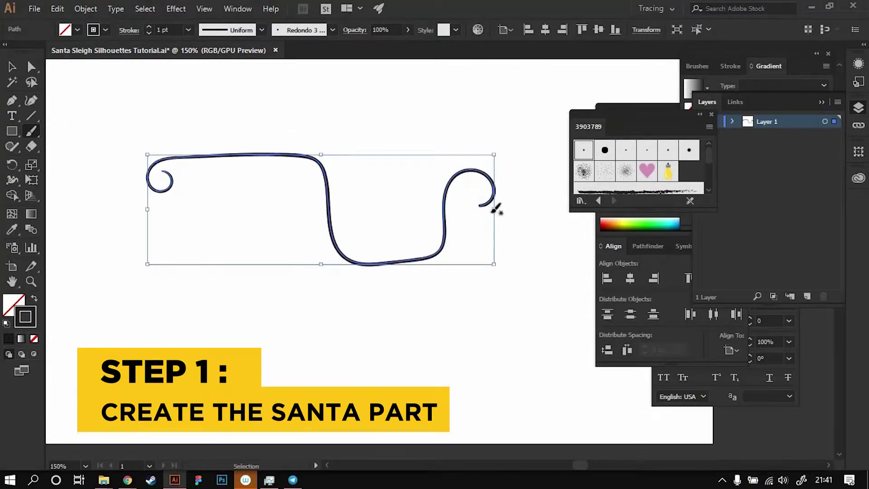
mouse_move(461, 260)
mouse_down()
mouse_move(388, 266)
mouse_move(223, 170)
mouse_up()
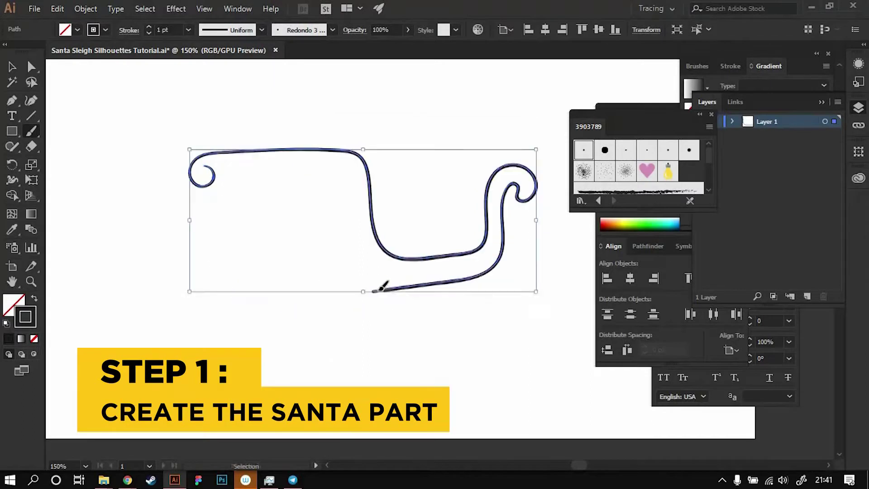
mouse_move(372, 291)
mouse_down()
mouse_move(204, 288)
mouse_move(201, 184)
mouse_up()
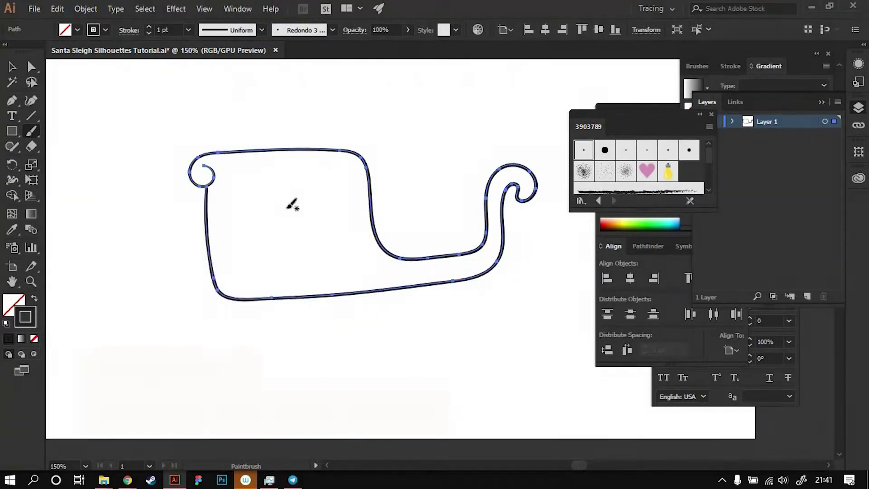
- Select the sleigh, adjust the anchors on its front curve, and start a small curl above it
key(v)
click(335, 208)
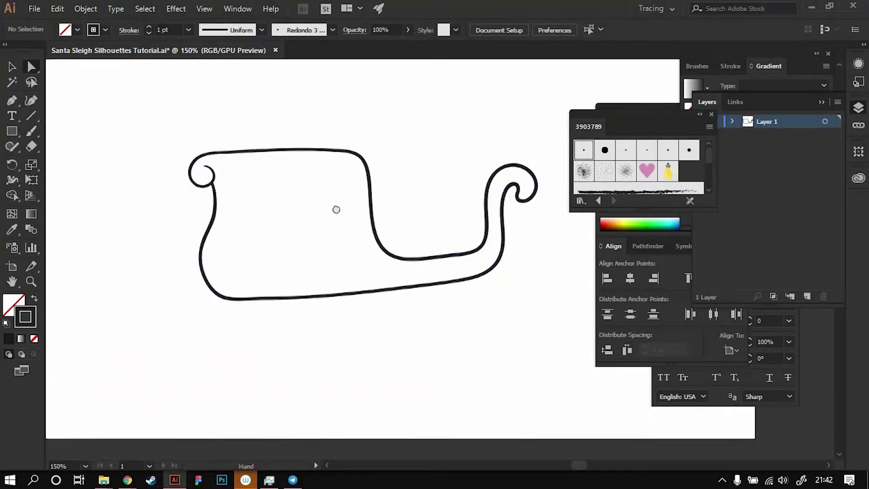
click(345, 285)
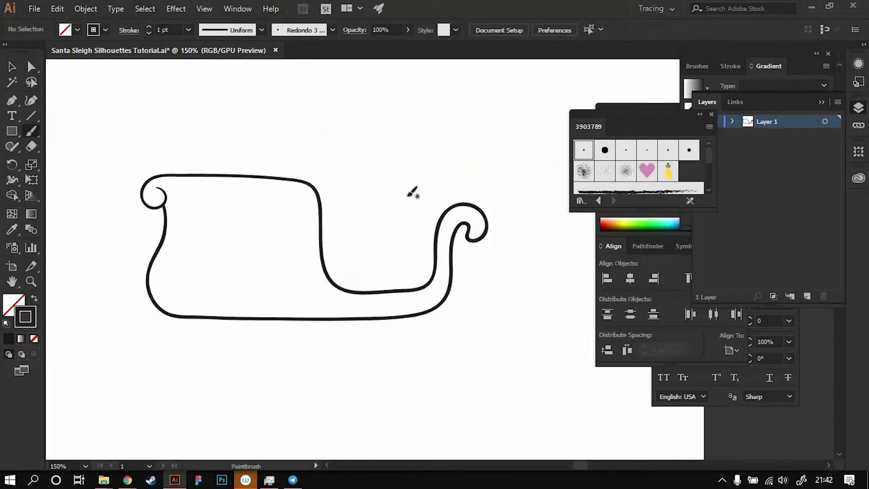
key(a)
click(451, 246)
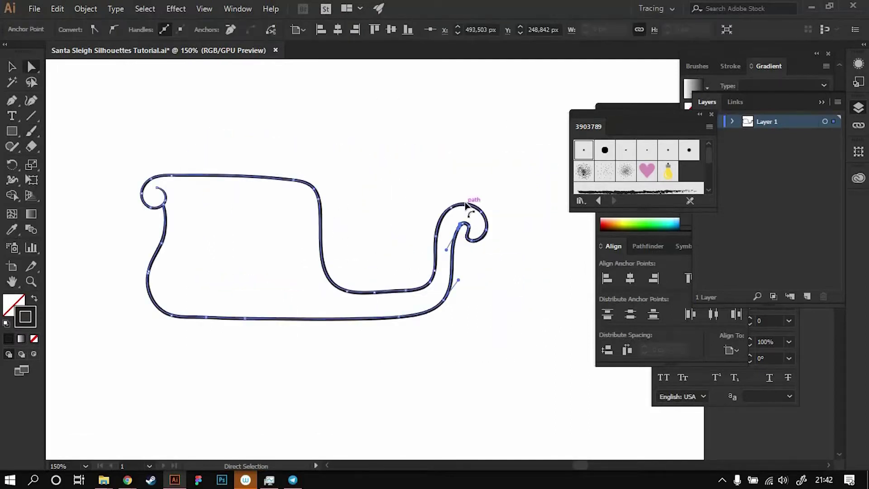
click(331, 275)
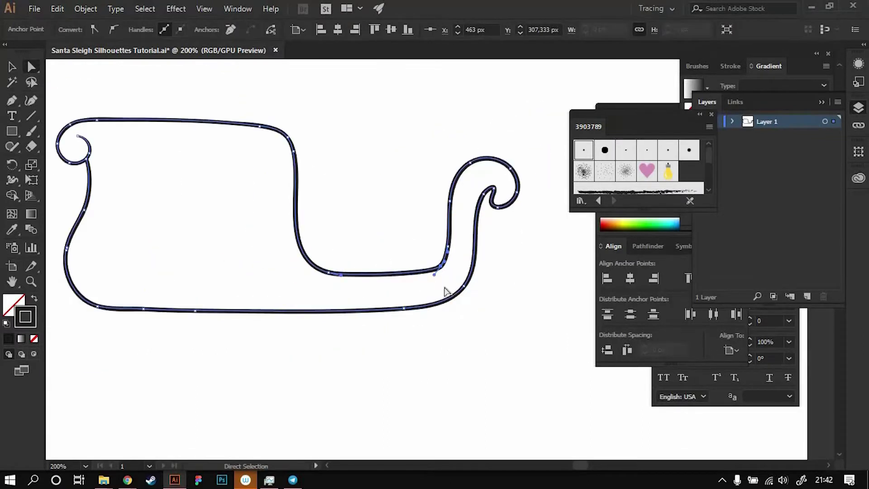
mouse_move(305, 141)
mouse_down()
mouse_move(359, 126)
mouse_move(317, 176)
mouse_up()
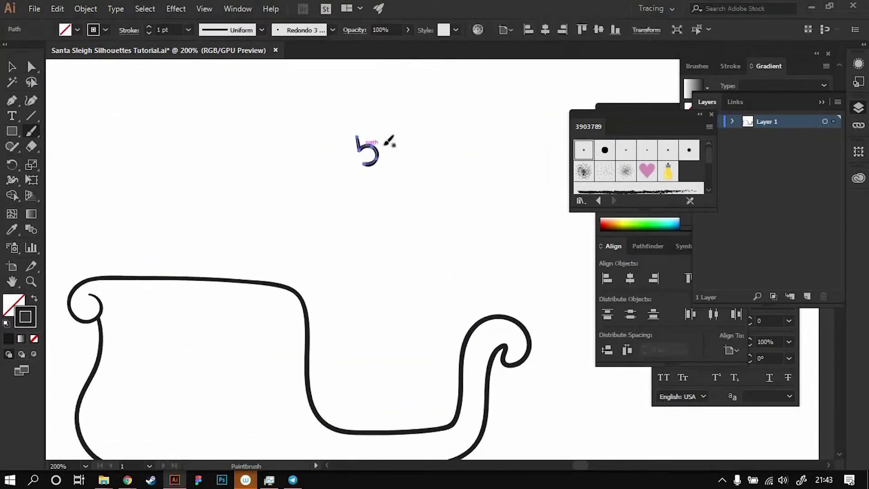
- Redraw the curve below the curl and confirm the Paintbrush settings
key(ctrl+z)
mouse_move(365, 163)
mouse_down()
mouse_move(322, 181)
mouse_move(409, 195)
mouse_move(379, 168)
mouse_move(417, 191)
mouse_up()
double_click(32, 130)
click(444, 312)
- Draw Santa's big pointed hat around the head, replacing the oversized first attempt
scroll(360, 221, down, 1)
key(ctrl+z)
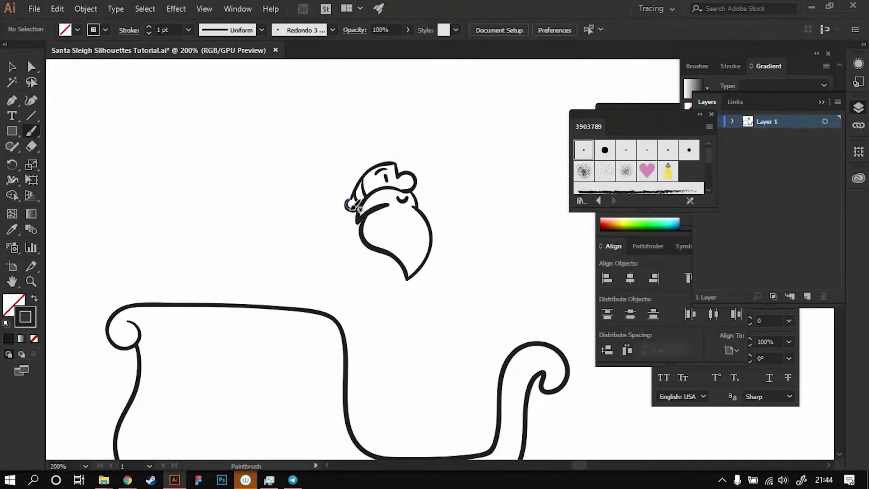
scroll(353, 204, down, 1)
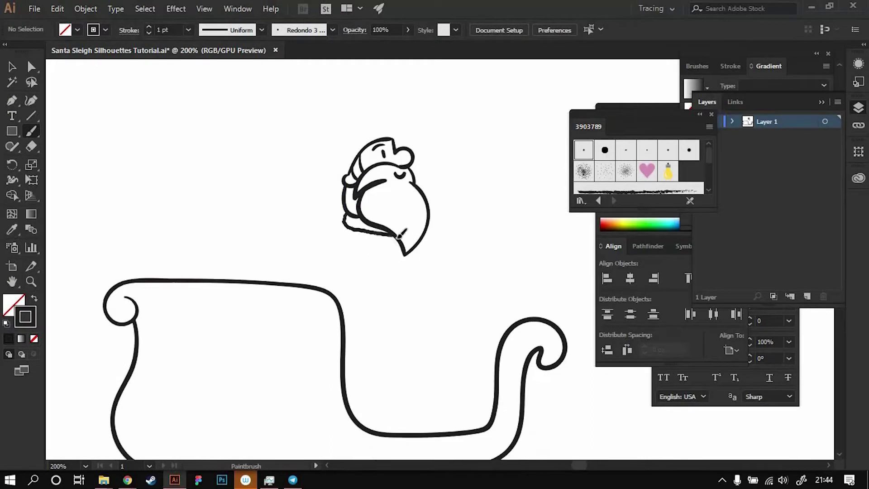
scroll(400, 235, up, 1)
drag(329, 218, 335, 193)
scroll(417, 143, up, 1)
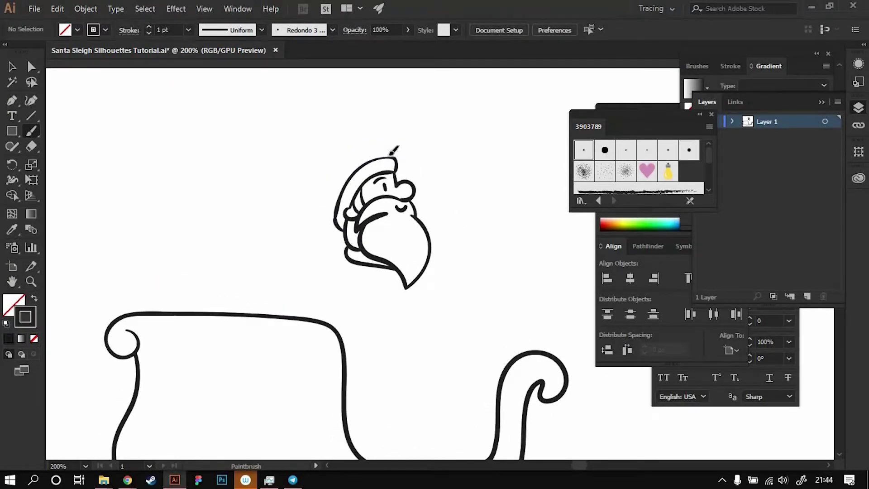
drag(395, 157, 331, 210)
- Add the pom-pom, beard line, cuffed arm, mitten and the belly curve
scroll(447, 180, down, 4)
drag(295, 177, 413, 216)
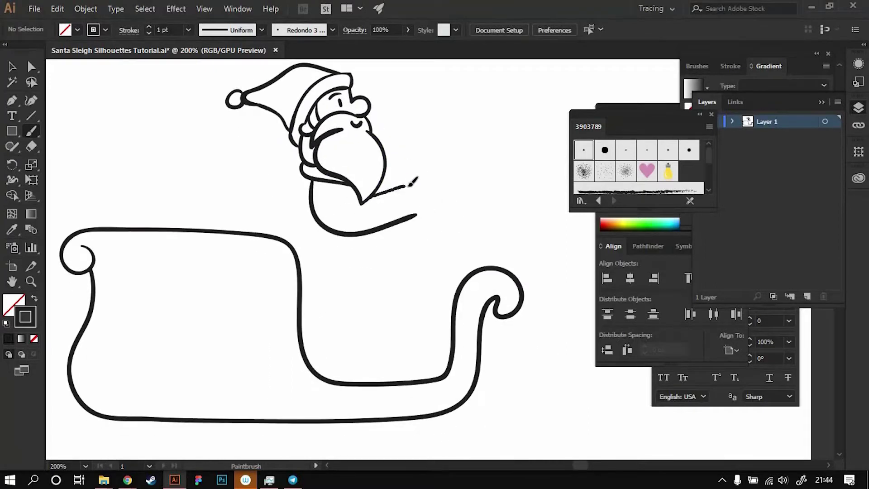
scroll(468, 196, up, 1)
drag(417, 181, 456, 192)
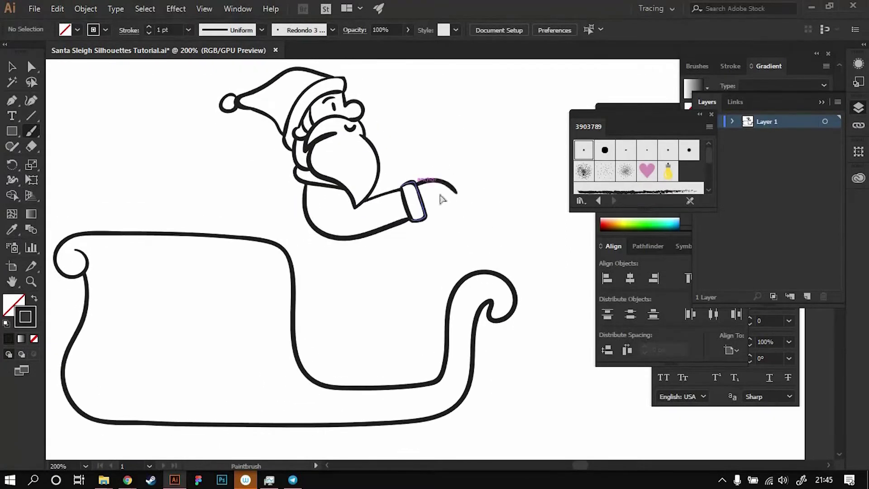
scroll(456, 154, down, 1)
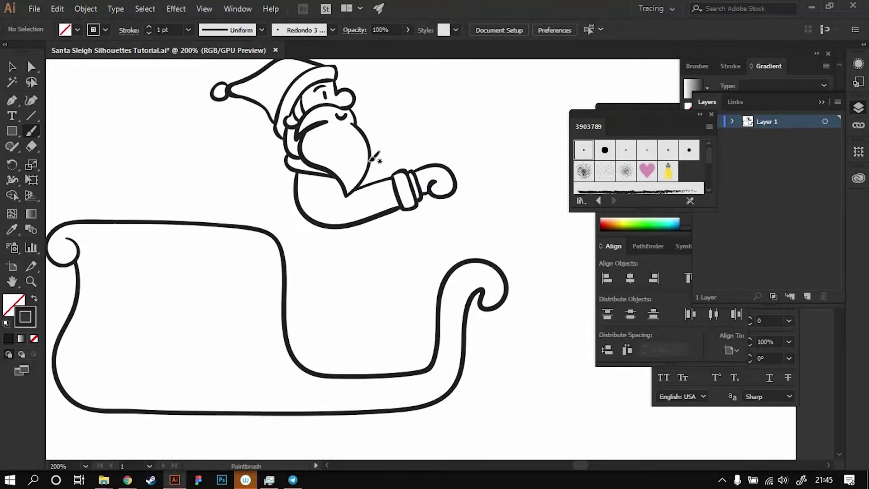
drag(293, 231, 400, 209)
drag(394, 212, 427, 262)
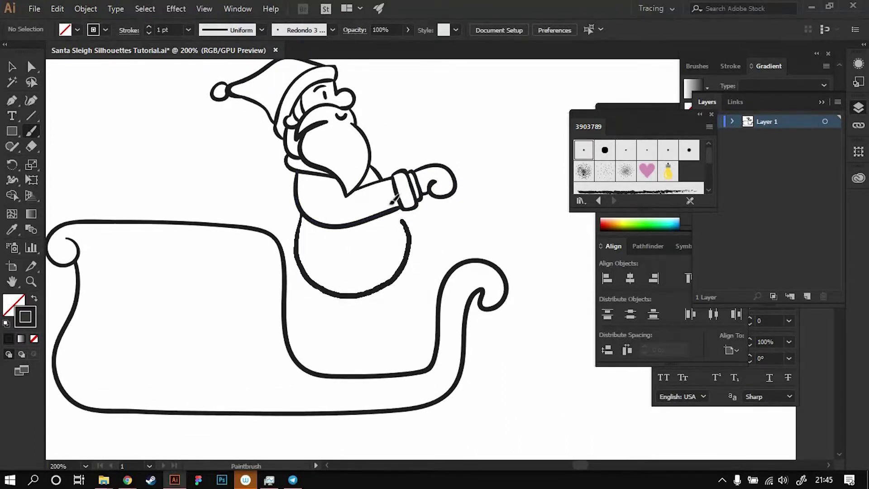
- Select all of Santa's strokes, then deselect and return to anchor editing
drag(401, 226, 384, 297)
key(v)
key(ctrl+a)
scroll(191, 366, down, 2)
key(b)
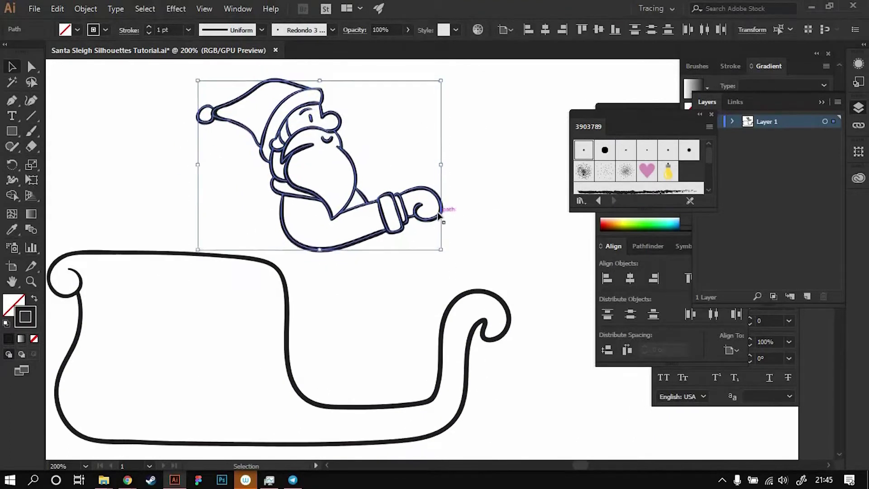
key(ctrl+shift+a)
key(a)
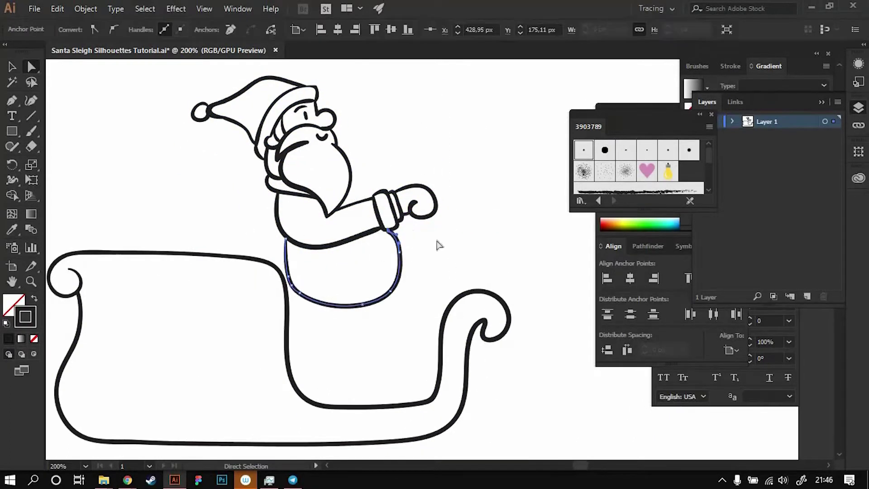
scroll(389, 239, up, 4)
- Reshape Santa's belly curve with a new Pen anchor, an adjusted handle and a nudged point
key(p)
scroll(390, 218, up, 2)
click(386, 213)
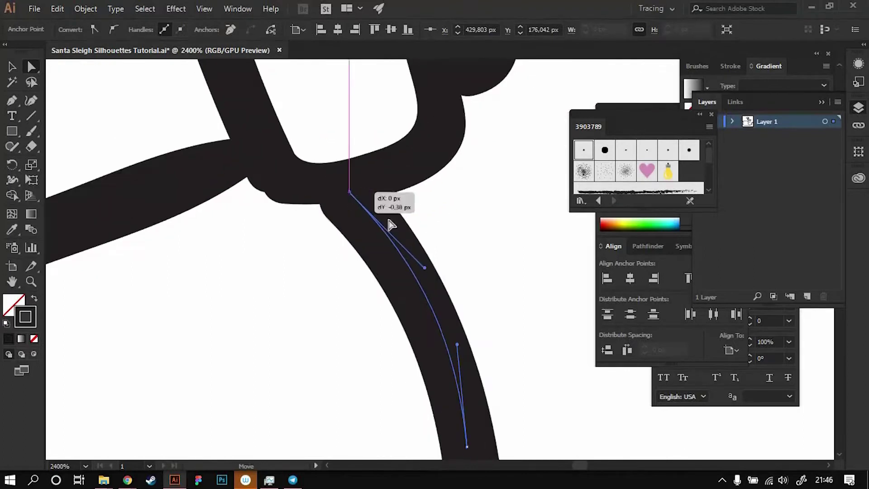
scroll(386, 214, down, 3)
drag(395, 359, 450, 287)
scroll(449, 287, down, 2)
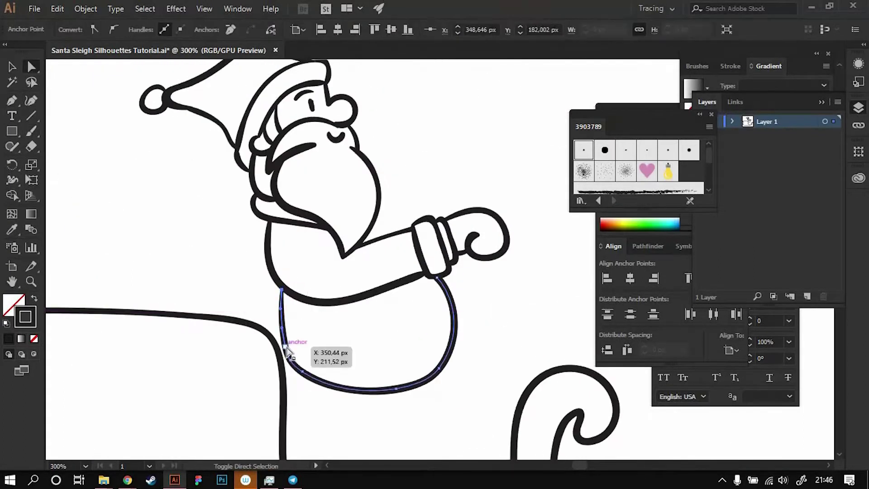
drag(272, 285, 272, 275)
scroll(398, 299, down, 2)
- Select the Santa figure and split the belly line where it crosses the sleigh's back
key(v)
click(445, 268)
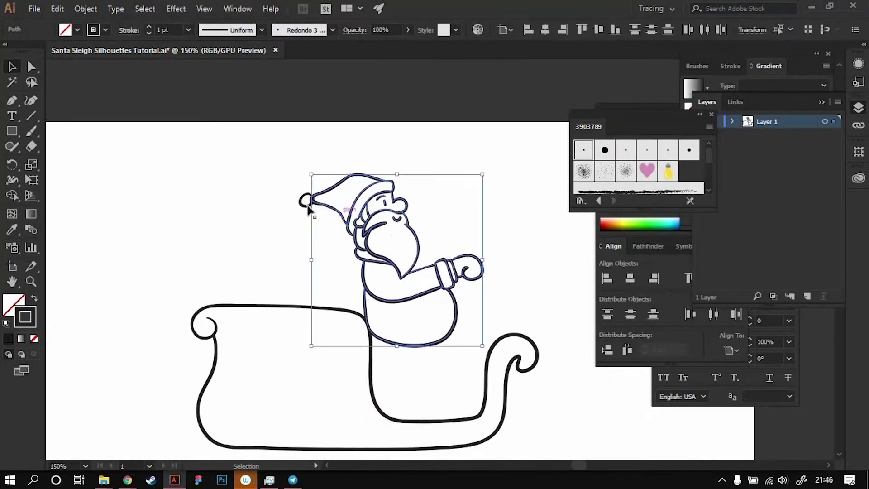
scroll(323, 364, up, 3)
key(a)
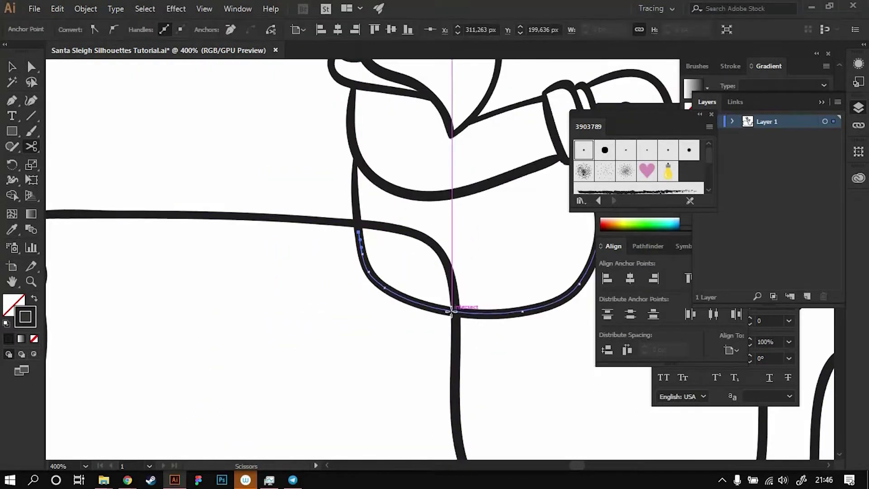
drag(450, 311, 358, 233)
scroll(358, 233, down, 3)
- Draw Santa's second arm above the first with the Paintbrush
scroll(500, 213, up, 2)
key(b)
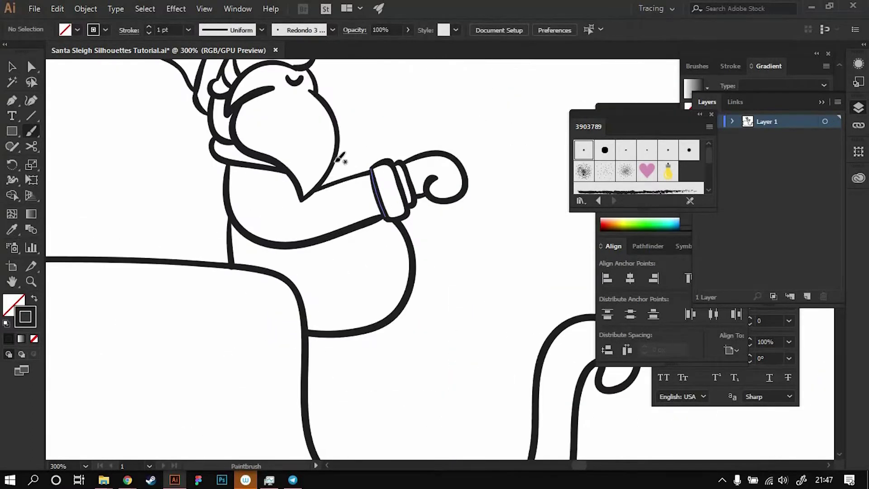
drag(322, 181, 373, 163)
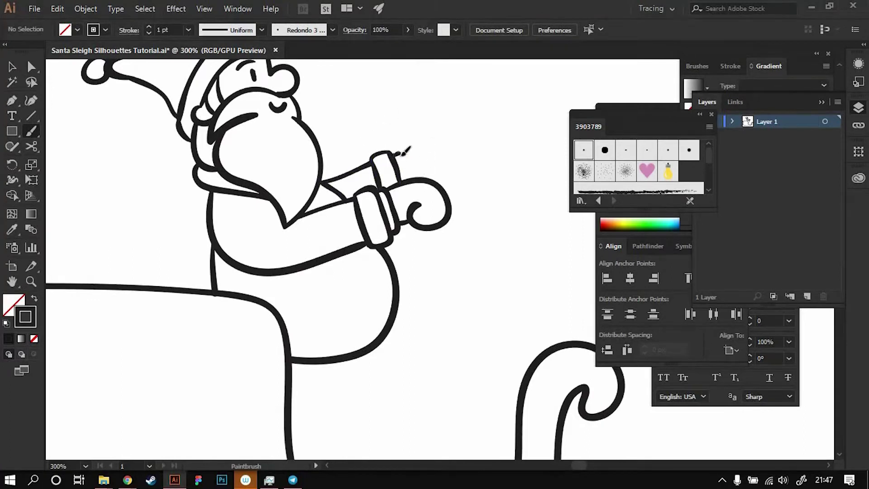
scroll(404, 152, up, 2)
scroll(413, 237, down, 3)
- Draw the belt across Santa's belly, its top line and lower edge
drag(277, 356, 292, 354)
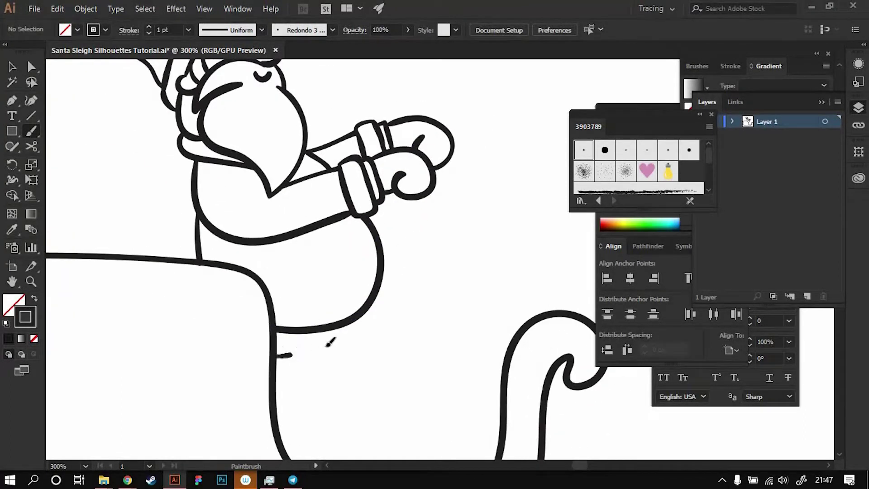
scroll(381, 289, up, 2)
scroll(408, 217, down, 6)
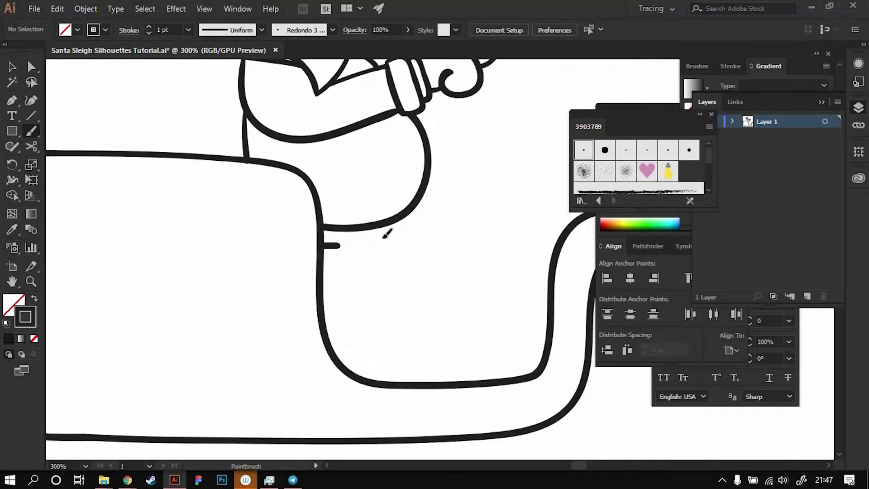
scroll(432, 192, up, 2)
scroll(421, 220, down, 3)
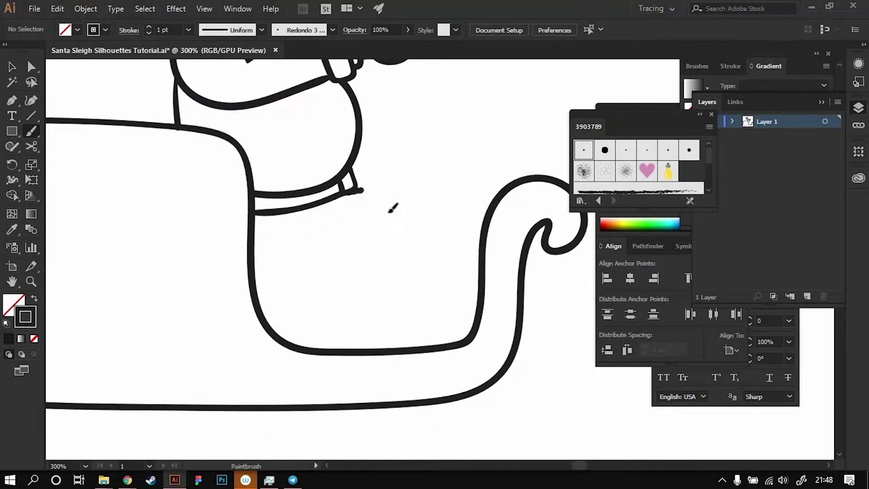
drag(360, 189, 422, 278)
scroll(462, 278, up, 2)
scroll(475, 263, down, 2)
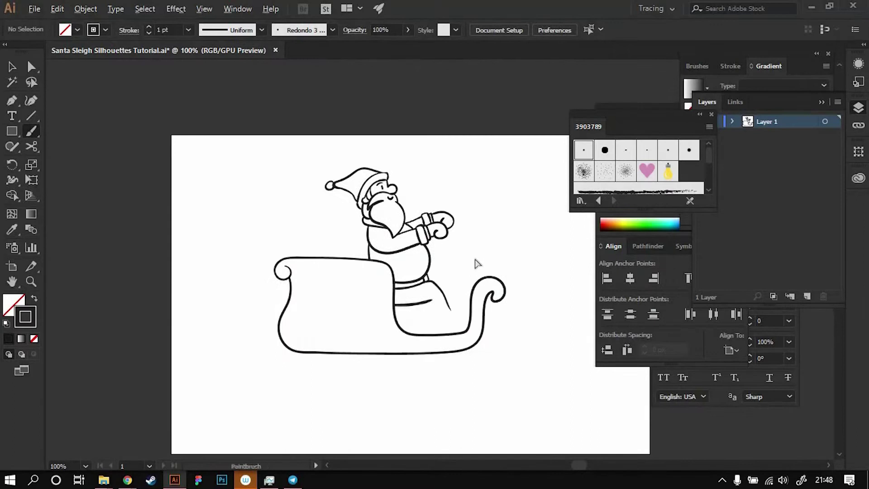
scroll(452, 296, up, 1)
- Add the belly curve below the belt, the seat line and the closed boot outline
drag(406, 243, 448, 301)
drag(340, 301, 413, 297)
scroll(468, 297, down, 1)
scroll(481, 285, up, 3)
drag(343, 278, 403, 268)
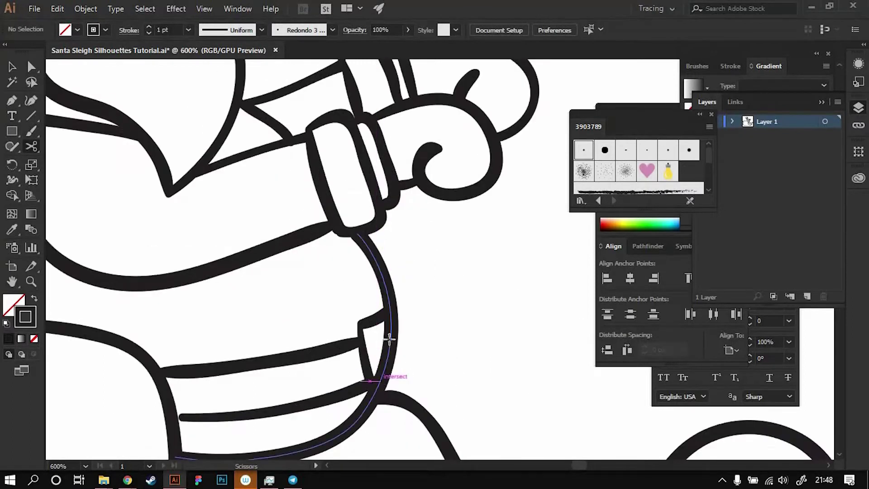
- Cut the belly outline at the belt, delete the loose piece, and add short strokes beside the belt
click(391, 306)
key(Delete)
key(b)
drag(382, 378, 376, 380)
scroll(406, 379, down, 2)
mouse_move(376, 325)
mouse_down()
mouse_move(387, 243)
mouse_move(357, 272)
mouse_up()
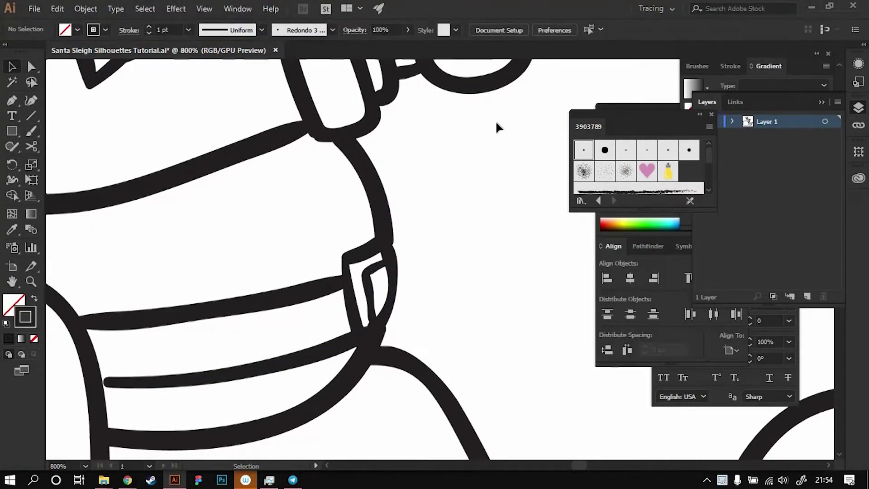
- Zoom out and draw the lower leg, the leg line to the boot, and the pants crease
key(ctrl+minus)
key(ctrl+minus)
key(ctrl+minus)
drag(380, 318, 392, 356)
drag(438, 320, 479, 353)
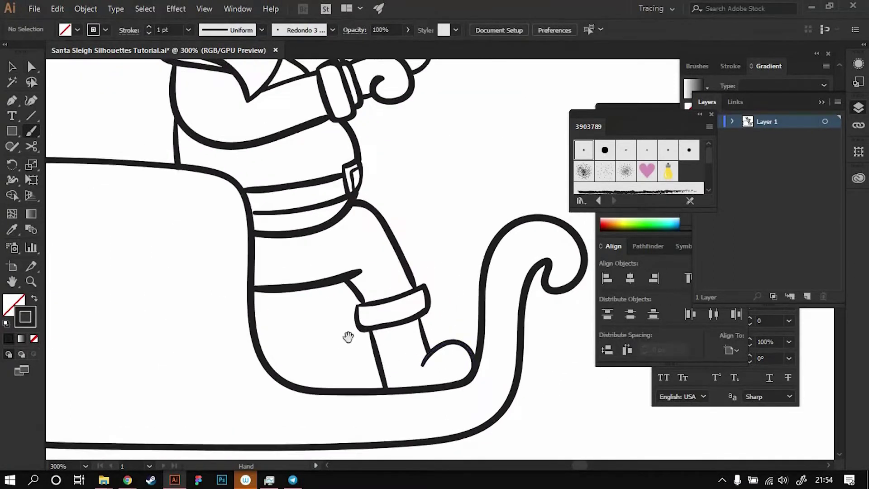
mouse_move(295, 307)
mouse_down()
mouse_move(385, 301)
mouse_move(378, 384)
mouse_up()
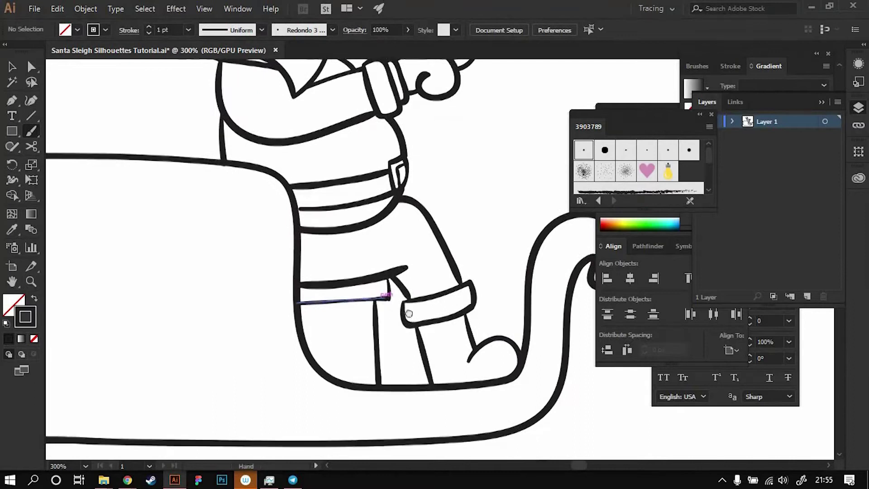
scroll(346, 284, up, 3)
scroll(345, 284, down, 3)
scroll(345, 284, left, 5)
scroll(389, 259, right, 10)
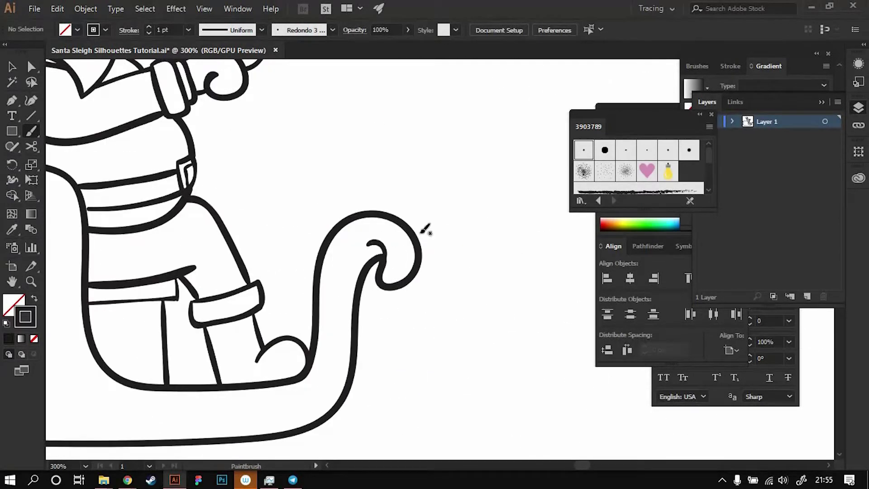
scroll(425, 230, up, 3)
alt+scroll(372, 264, down, 1)
- Draw a long runner beneath the sleigh rising into a curl at the front
scroll(254, 277, down, 3)
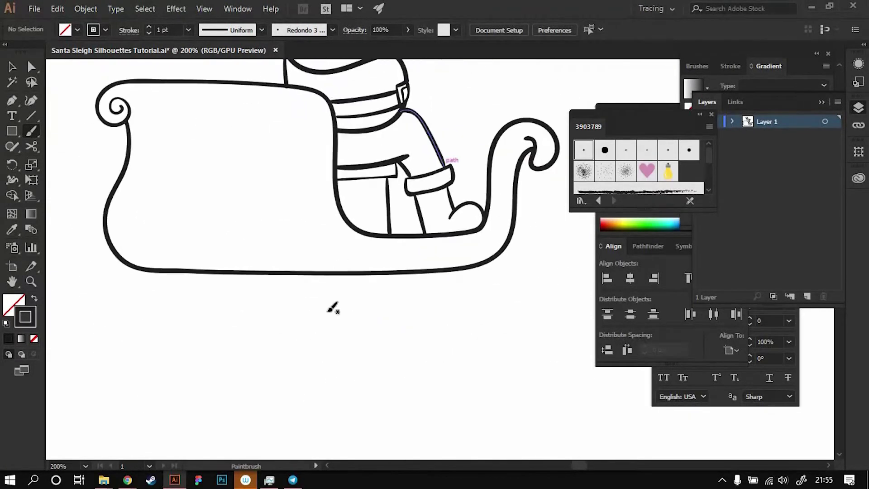
mouse_move(212, 299)
mouse_down()
mouse_move(399, 299)
mouse_move(392, 290)
mouse_up()
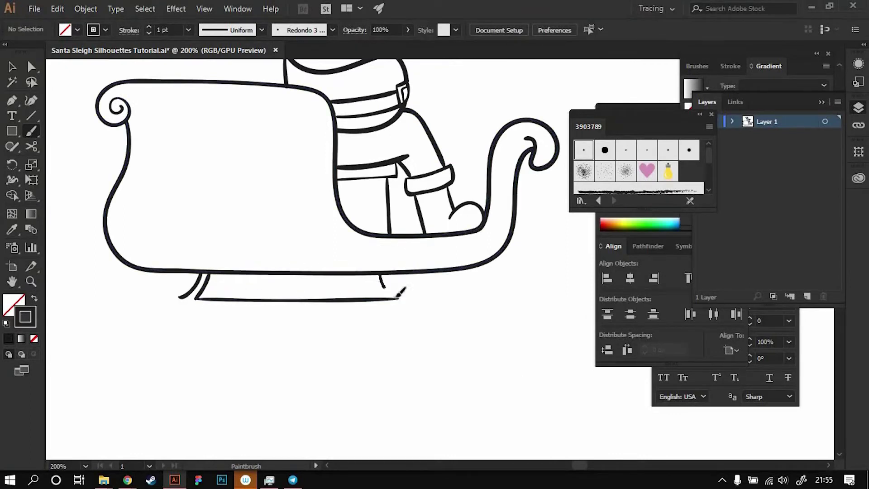
scroll(401, 273, right, 3)
drag(340, 294, 441, 277)
scroll(446, 256, down, 1)
key(ctrl+z)
drag(349, 287, 483, 258)
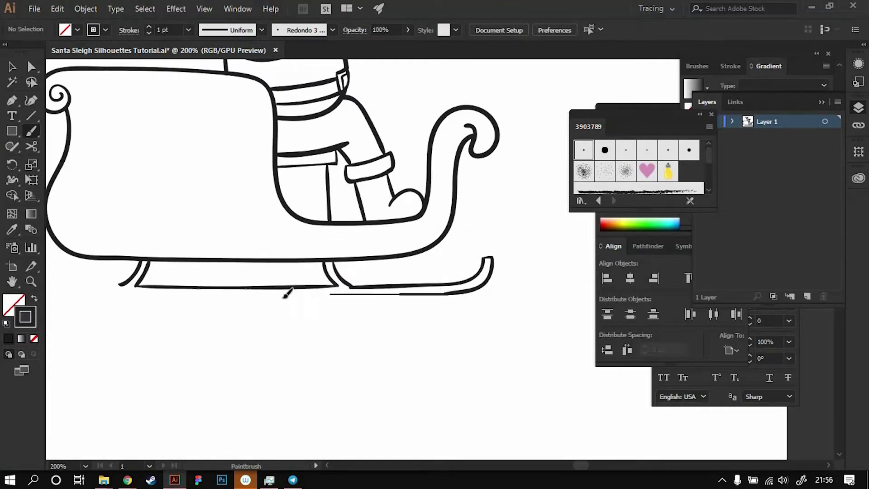
double_click(31, 131)
click(443, 311)
scroll(552, 263, left, 3)
scroll(552, 263, down, 1)
- Extend the runner leftward from the front curl and curl up its left end
mouse_move(582, 234)
mouse_down()
mouse_move(209, 268)
mouse_move(258, 276)
mouse_up()
key(p)
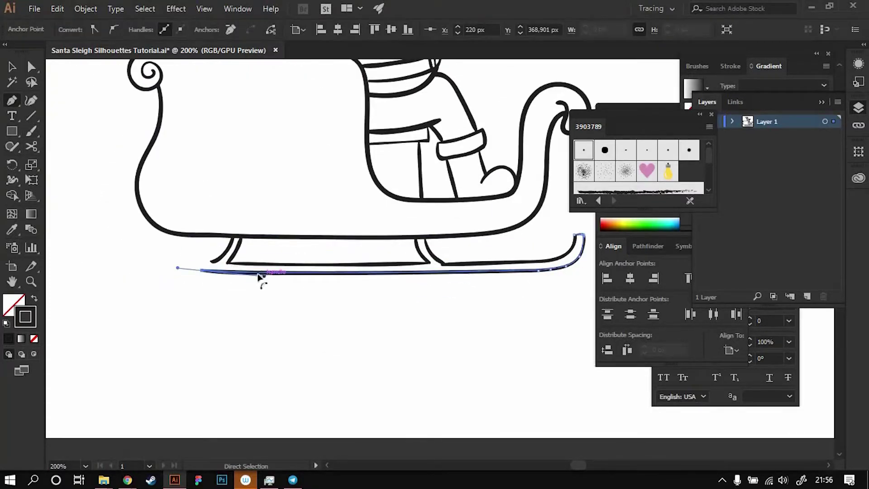
key(b)
mouse_move(195, 272)
mouse_down()
mouse_move(198, 253)
mouse_move(223, 252)
mouse_up()
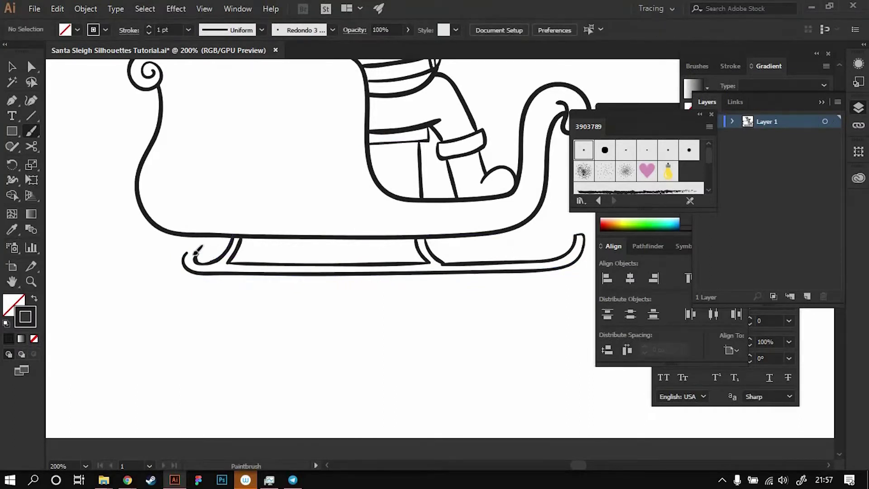
key(v)
scroll(404, 214, right, 2)
scroll(272, 204, up, 4)
- Draw a tall gift box behind Santa with a ribbon line inside it
double_click(31, 131)
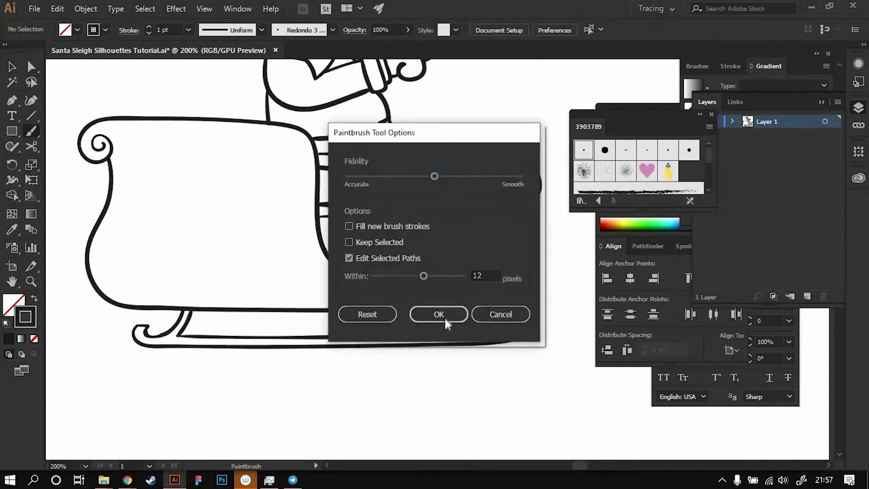
click(444, 317)
scroll(238, 277, up, 5)
scroll(238, 277, left, 1)
key(ctrl+z)
drag(210, 281, 274, 282)
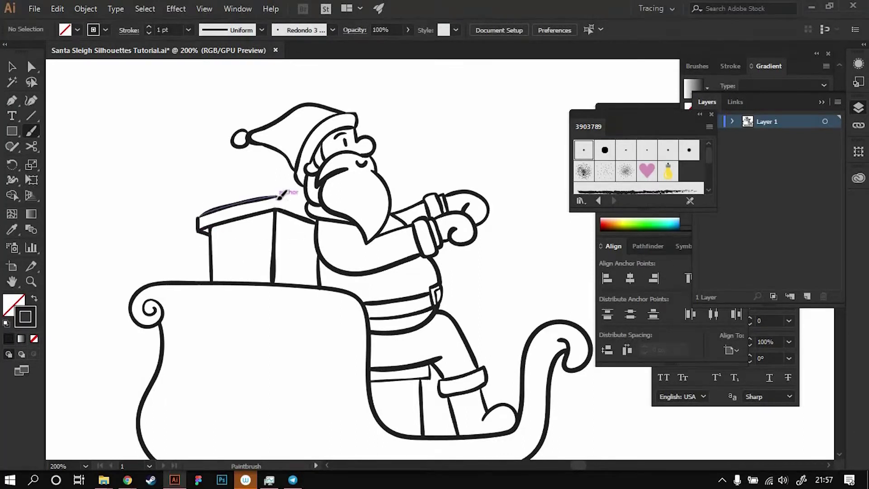
scroll(272, 226, down, 1)
drag(228, 224, 230, 267)
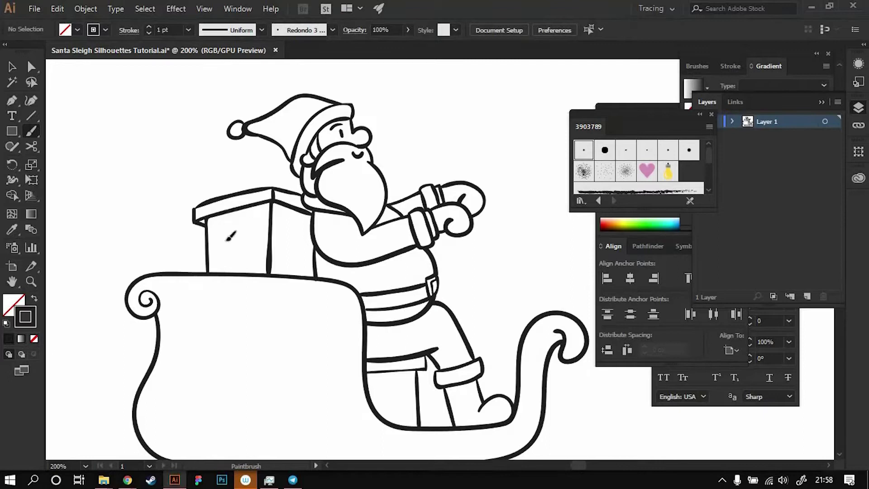
- Add vertical ribbon stripes to the gift box and remove a stray curve on its top
drag(237, 211, 237, 273)
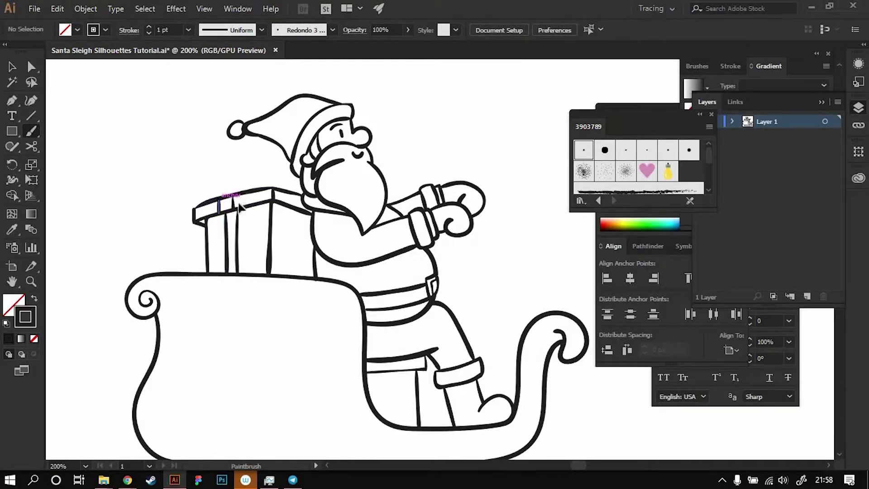
scroll(277, 199, right, 1)
mouse_move(267, 206)
mouse_down()
mouse_move(268, 278)
mouse_move(278, 264)
mouse_up()
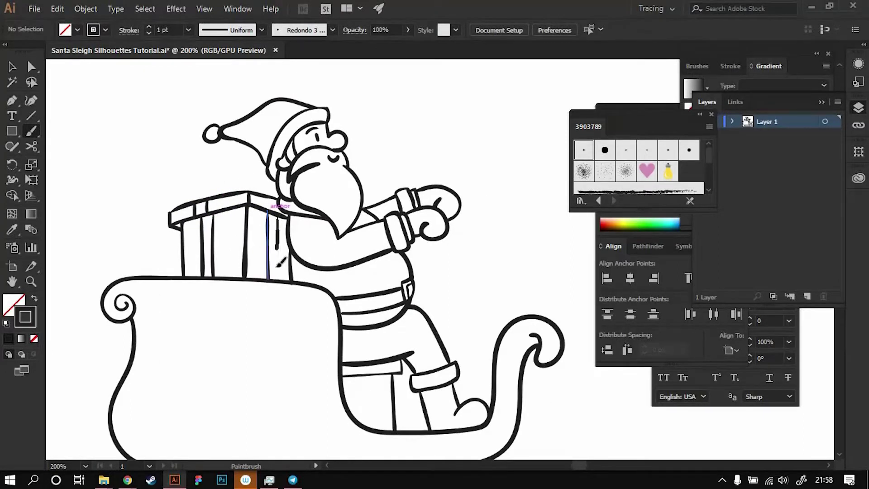
scroll(272, 200, up, 1)
scroll(254, 216, up, 1)
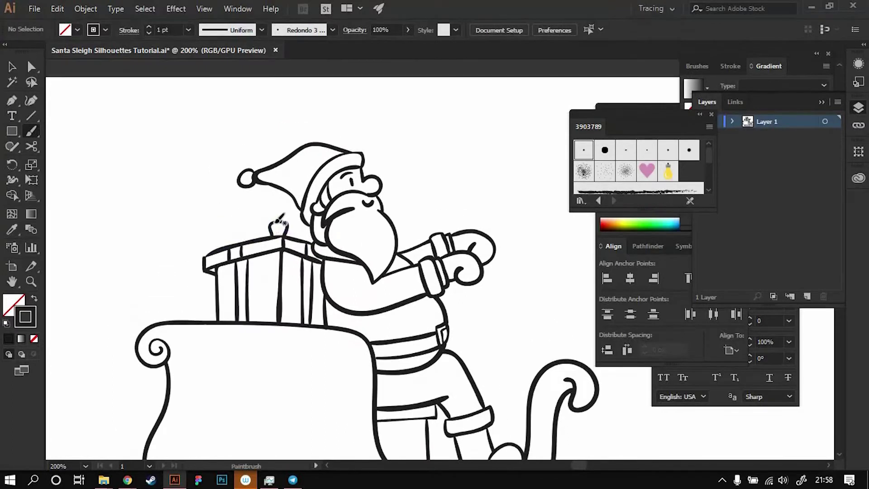
key(ctrl+z)
- Draw a sack poking above the box and a tall present to its left
drag(278, 226, 240, 229)
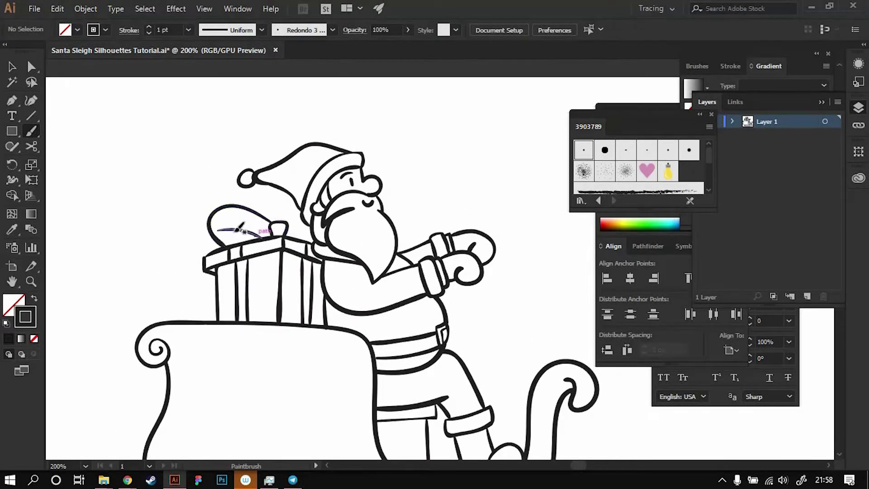
scroll(311, 232, left, 3)
mouse_move(274, 282)
mouse_down()
mouse_move(259, 168)
mouse_move(310, 134)
mouse_up()
key(ctrl+z)
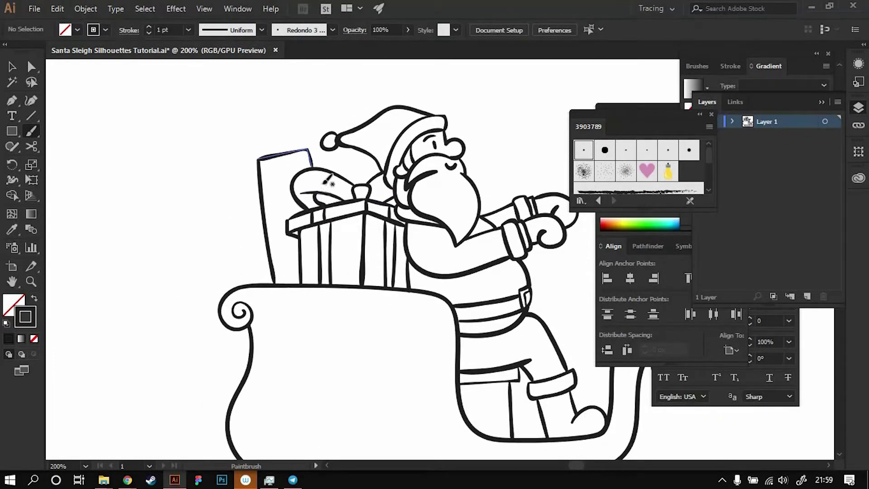
scroll(349, 173, up, 1)
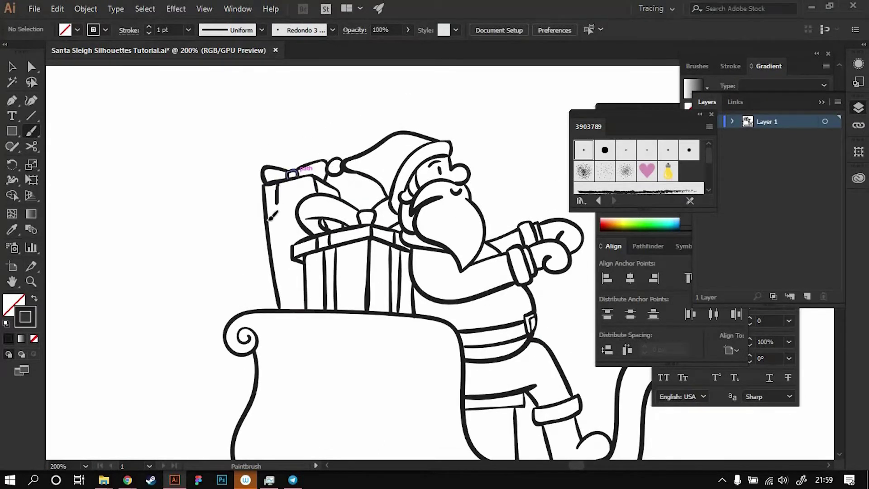
scroll(312, 178, down, 1)
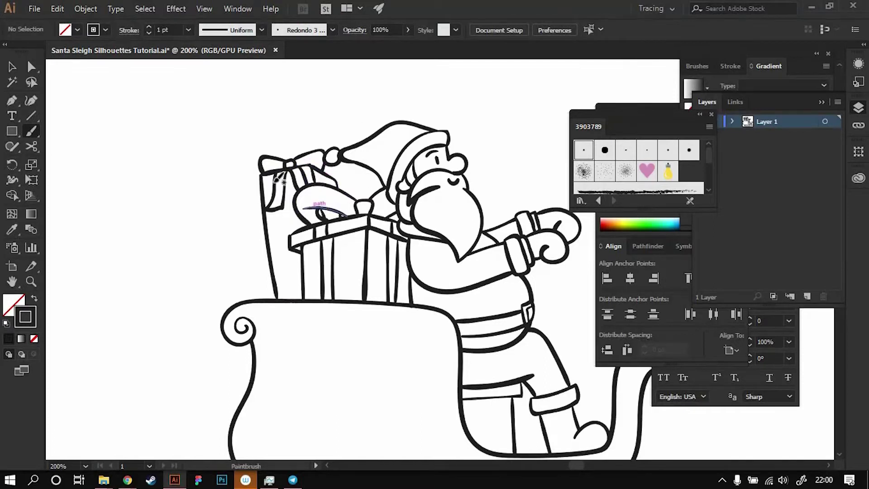
- Top the present with a bow loop and add stripes down its side
key(ctrl+z)
drag(292, 154, 303, 150)
scroll(305, 193, down, 1)
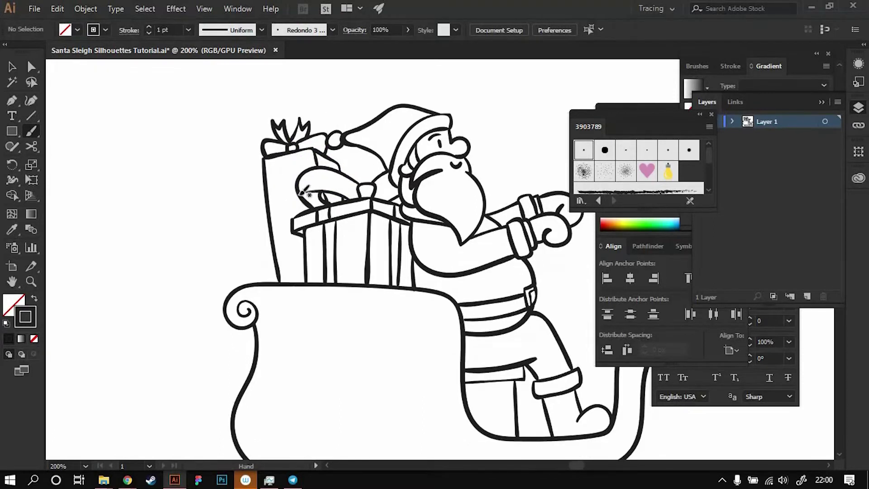
drag(296, 190, 276, 221)
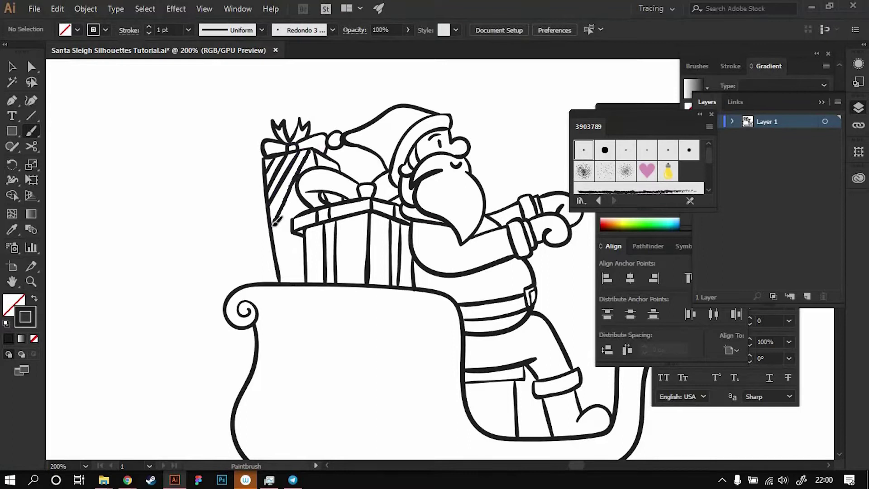
scroll(317, 156, down, 1)
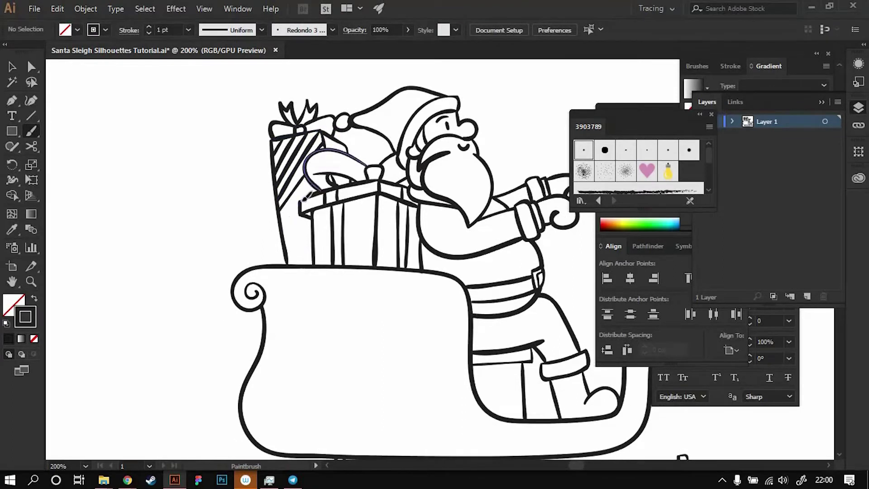
drag(306, 196, 312, 212)
scroll(311, 212, down, 1)
- Bring the gift pile back into view and draw a sack left of the striped present
mouse_move(390, 134)
mouse_down()
mouse_move(372, 182)
mouse_move(350, 199)
mouse_up()
scroll(344, 165, down, 1)
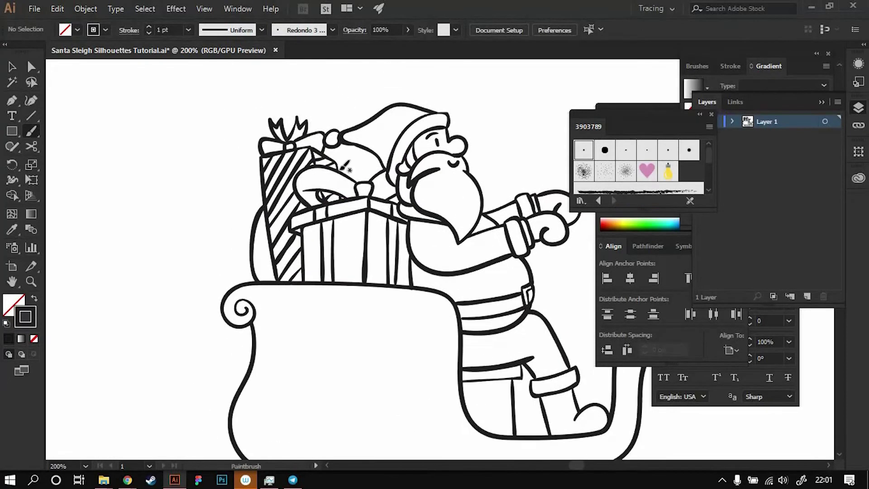
drag(263, 198, 261, 168)
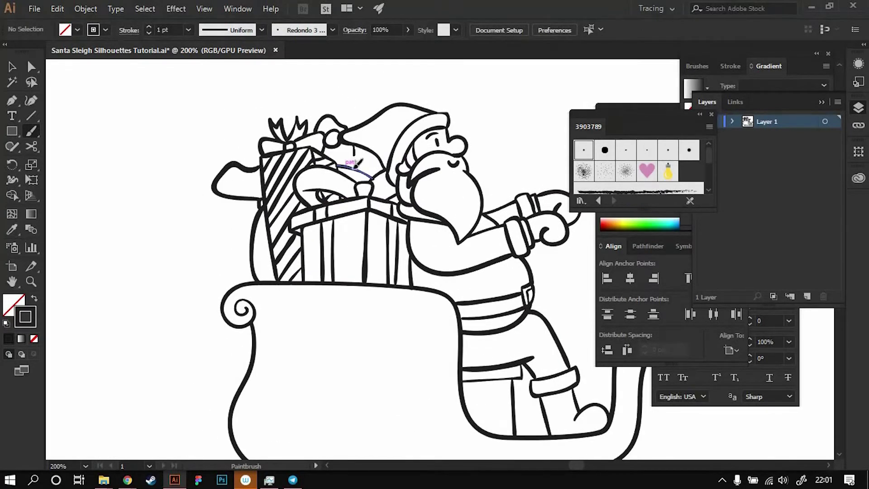
- Reframe the view, return to the Selection tool, and save the drawing
scroll(252, 168, down, 3)
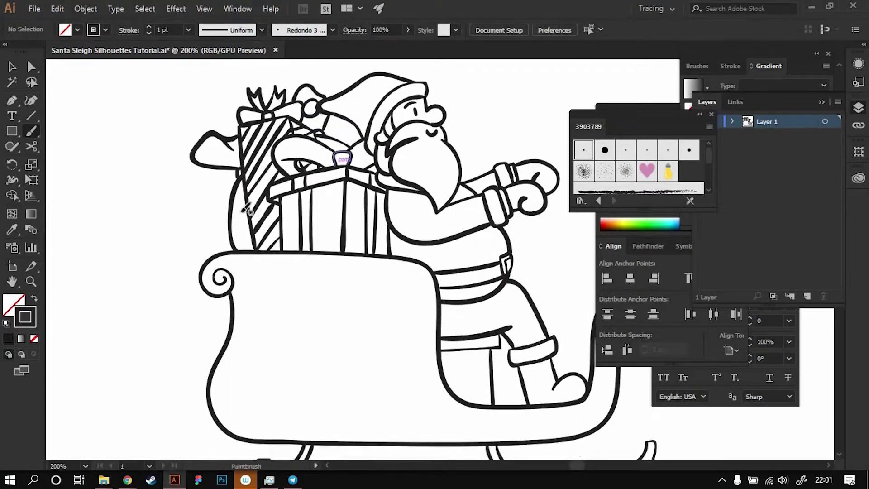
scroll(355, 294, right, 5)
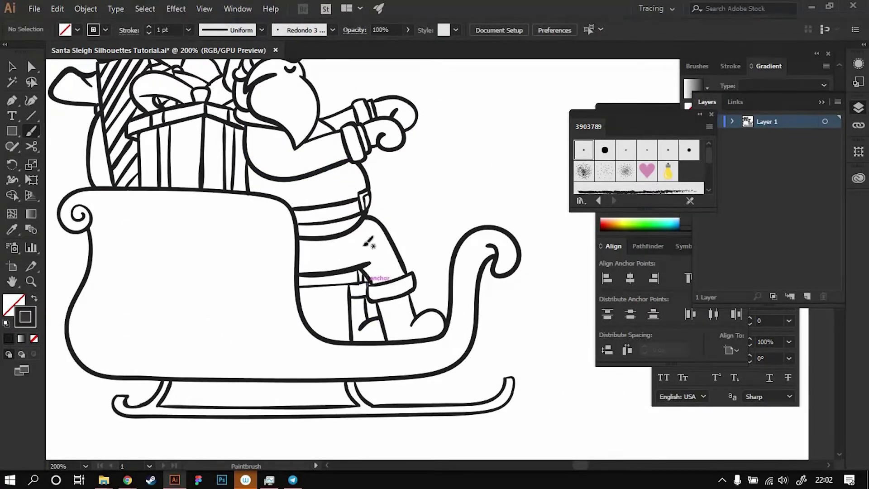
key(ctrl+1)
key(v)
key(ctrl+a)
- Save the drawing and sketch the reindeer's galloping front and hind legs
click(476, 265)
key(ctrl+s)
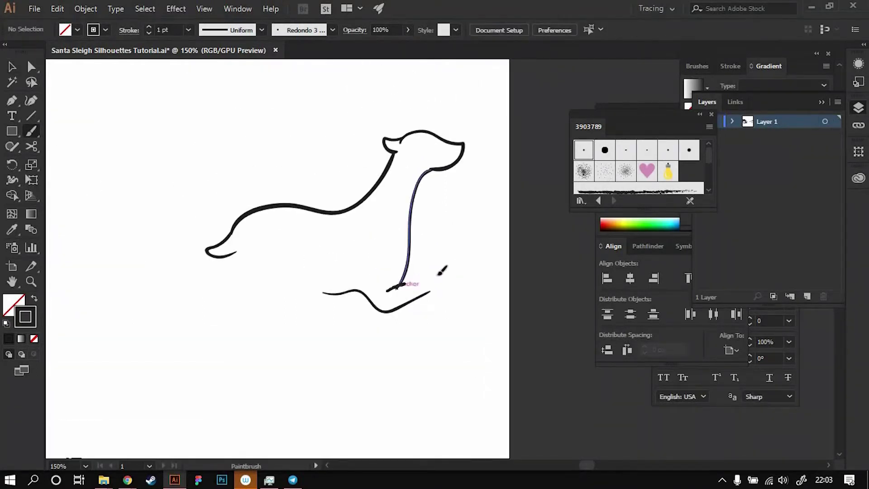
drag(320, 292, 425, 319)
mouse_move(400, 284)
mouse_down()
mouse_move(455, 340)
mouse_move(446, 354)
mouse_up()
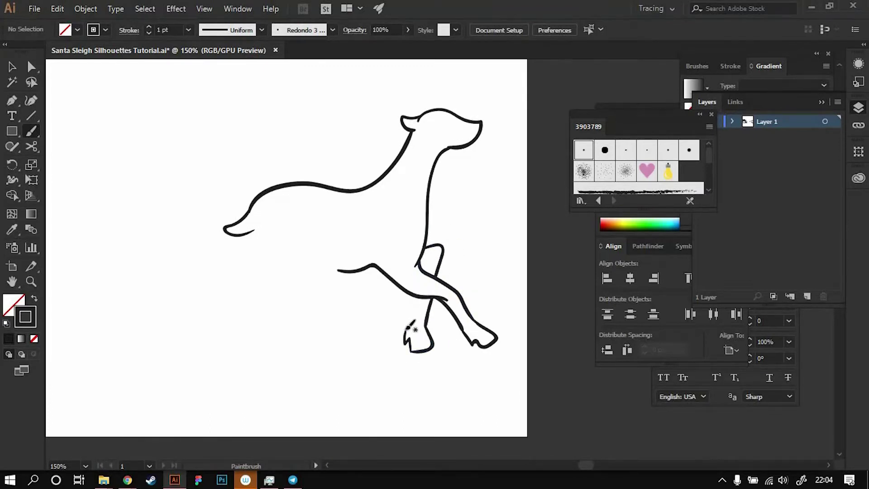
- Draw the reindeer's belly toward the front leg and close the hind leg to the rump
scroll(508, 286, up, 2)
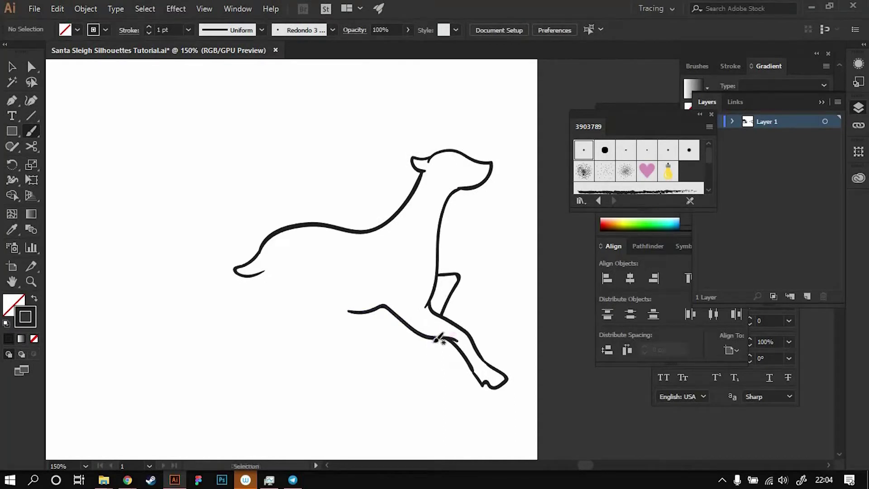
scroll(419, 317, down, 2)
scroll(419, 317, left, 4)
mouse_move(448, 246)
mouse_down()
mouse_move(392, 270)
mouse_move(346, 362)
mouse_move(274, 341)
mouse_up()
scroll(322, 315, up, 1)
scroll(322, 315, left, 1)
scroll(357, 372, right, 3)
scroll(287, 311, up, 1)
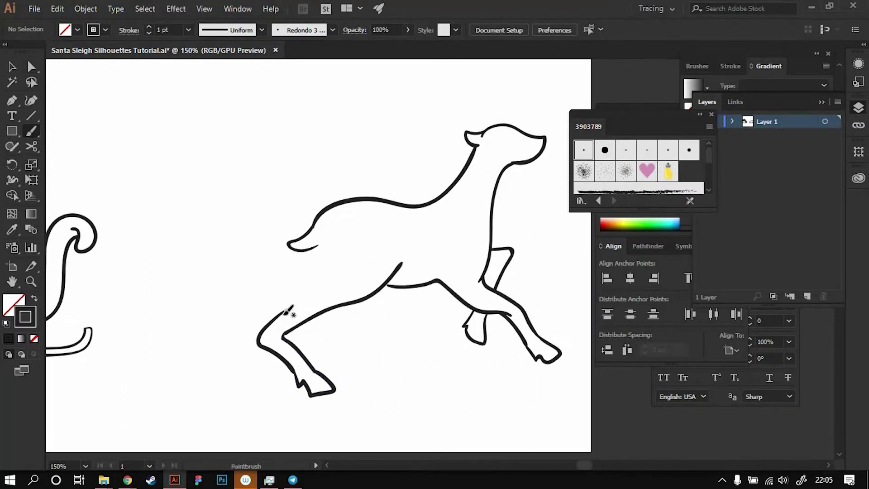
drag(323, 243, 323, 241)
- Draw the first antler stroke along the top of the reindeer's head
scroll(324, 241, down, 1)
scroll(344, 271, left, 1)
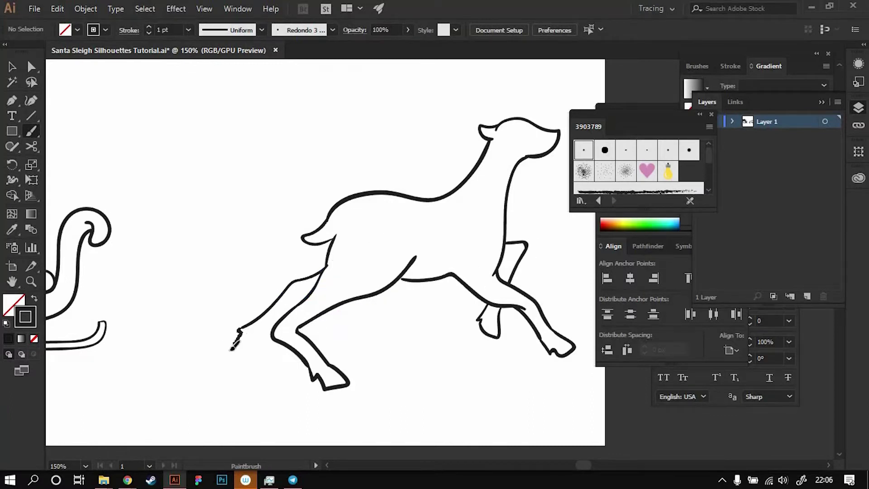
scroll(327, 267, up, 3)
scroll(345, 204, down, 2)
scroll(407, 181, up, 3)
drag(413, 182, 264, 156)
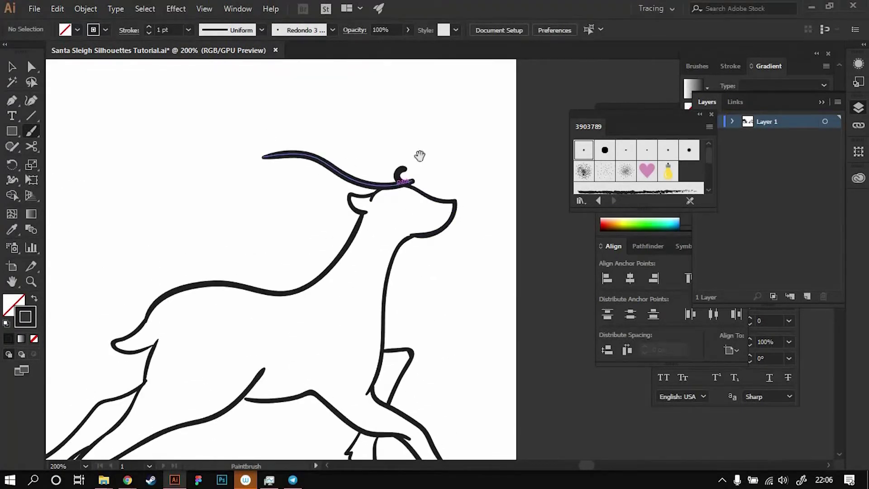
- Add several curved antler prongs and branches above the reindeer's head, then zoom out
drag(420, 155, 422, 176)
drag(293, 169, 281, 146)
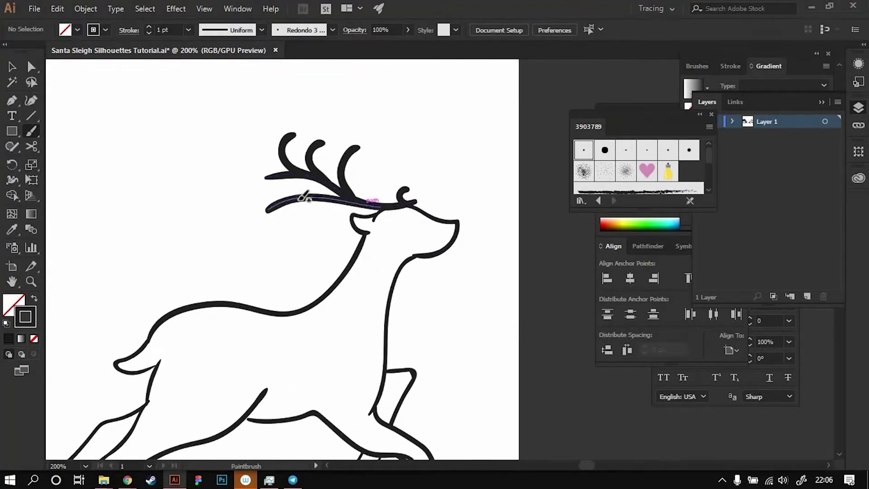
drag(329, 185, 356, 185)
scroll(356, 185, down, 1)
scroll(338, 192, up, 2)
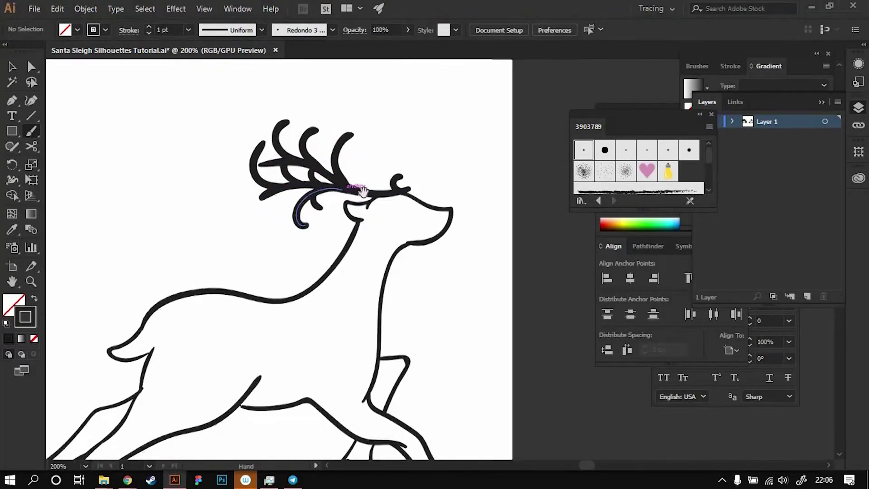
scroll(353, 202, right, 3)
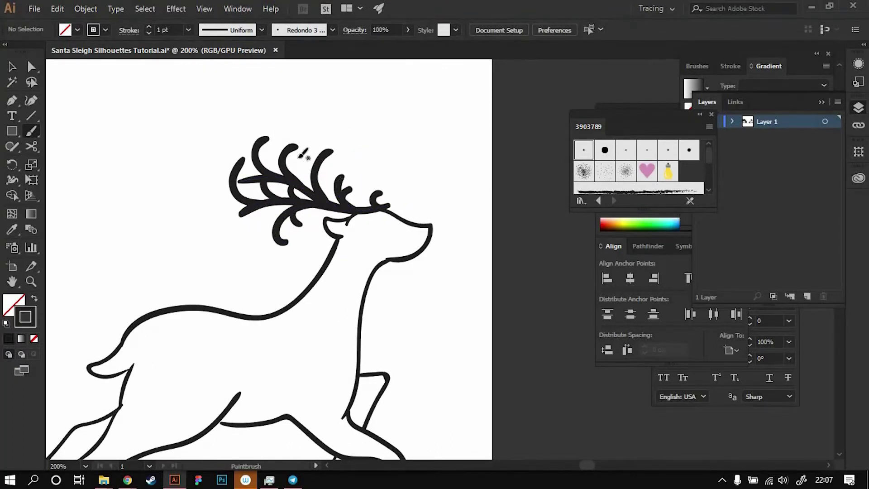
drag(281, 127, 281, 128)
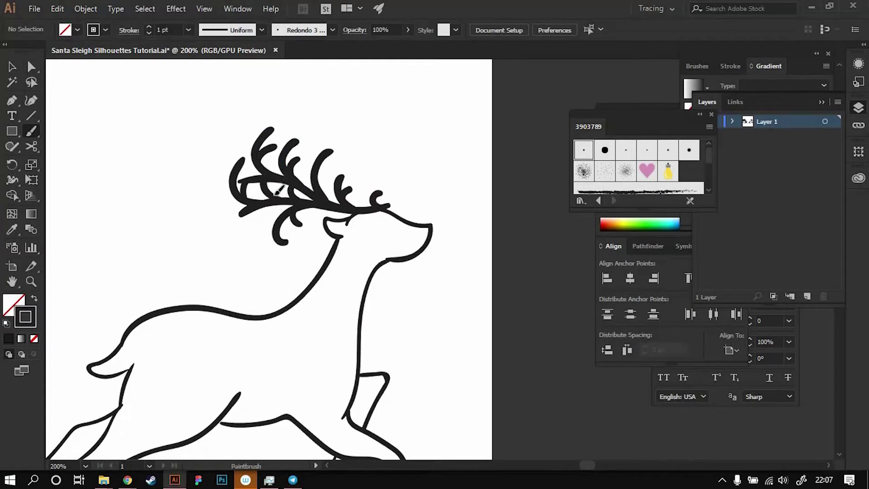
key(ctrl+minus)
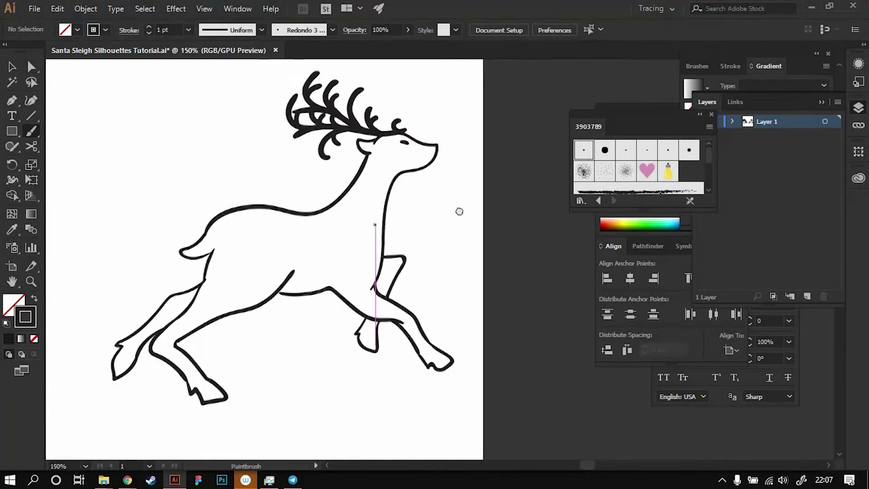
- Select both the sleigh and reindeer and give them a 0,4 pt stroke weight
key(ctrl+minus)
key(ctrl+minus)
key(v)
key(ctrl+a)
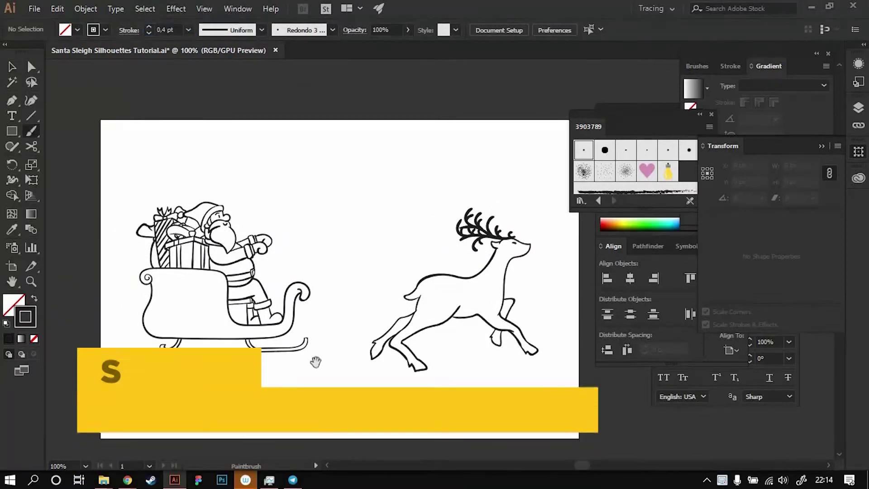
text(0,4)
key(Return)
key(b)
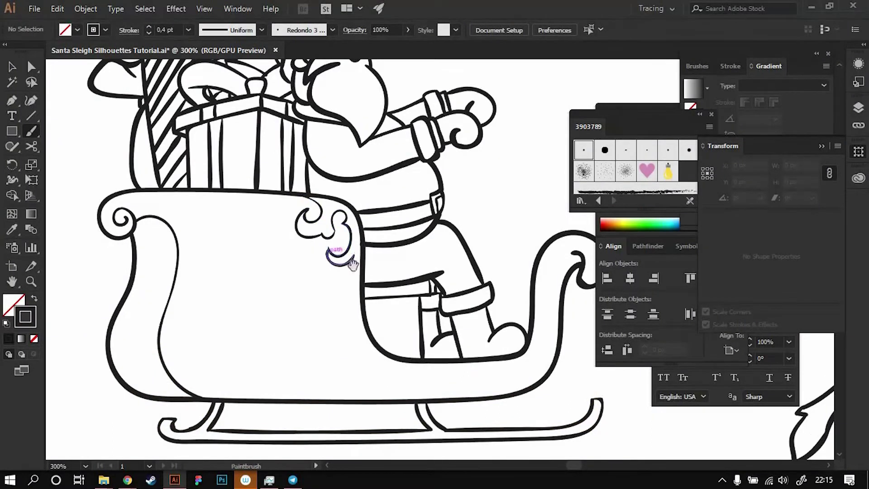
- Draw a thin 0,4 pt detail line down the sleigh's side
scroll(353, 264, down, 2)
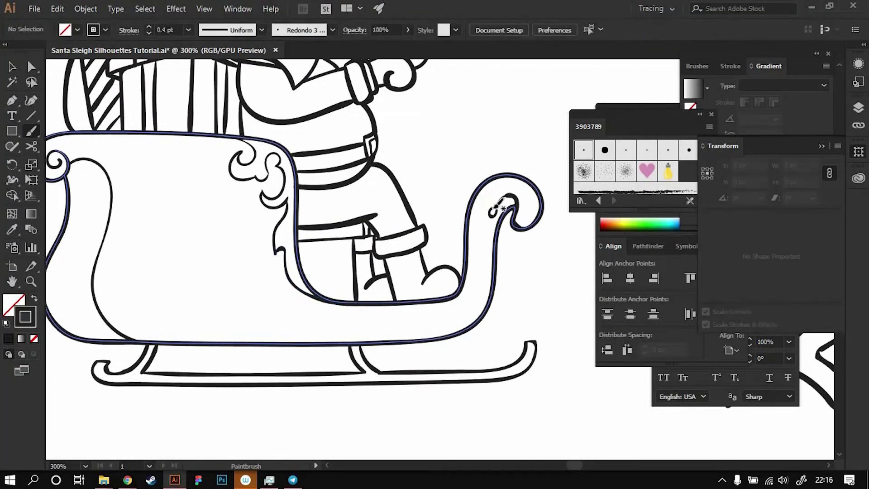
drag(490, 213, 492, 271)
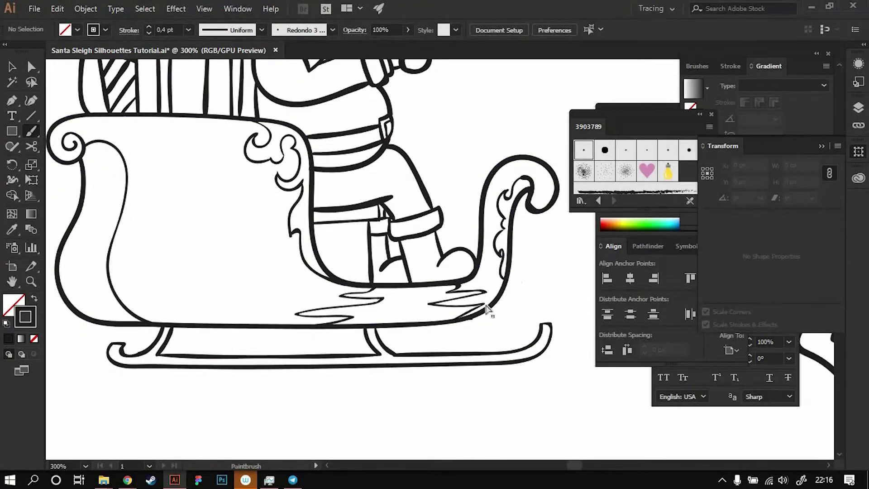
drag(483, 265, 447, 293)
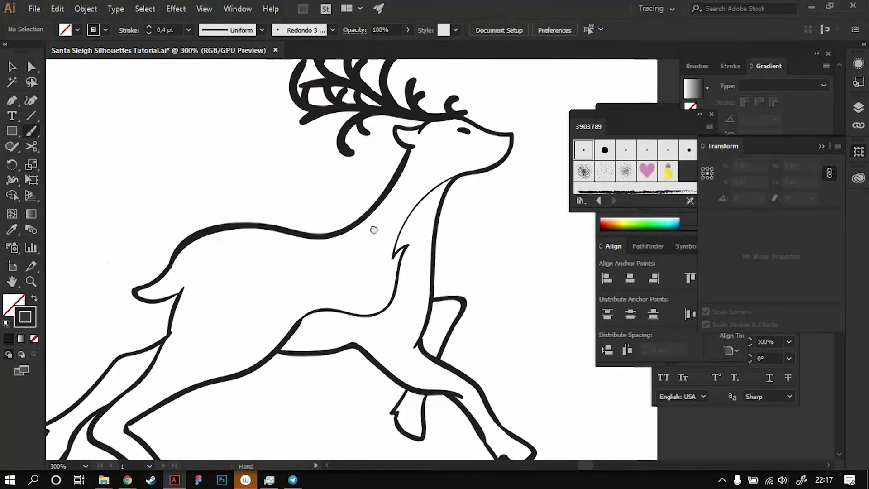
- Draw thin detail lines along the reindeer's neck, chest and tufted back
drag(374, 230, 332, 178)
drag(421, 117, 358, 171)
drag(305, 275, 359, 258)
drag(333, 167, 276, 183)
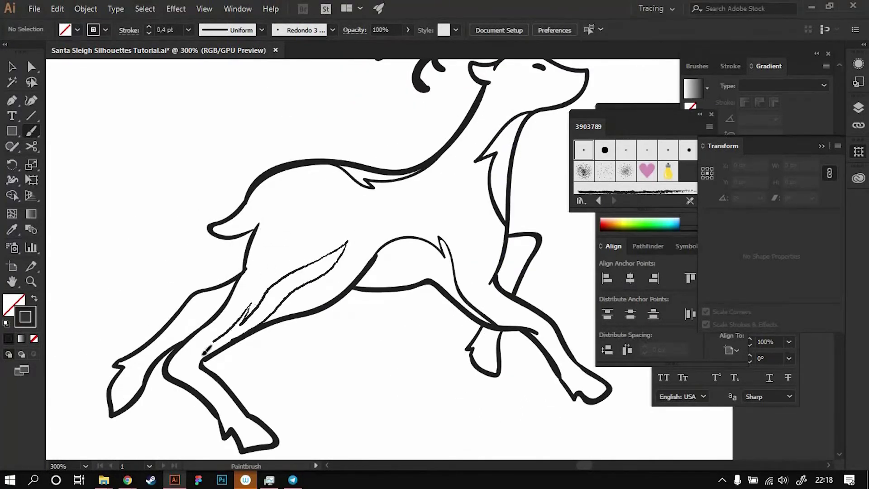
drag(206, 349, 244, 316)
scroll(324, 304, up, 5)
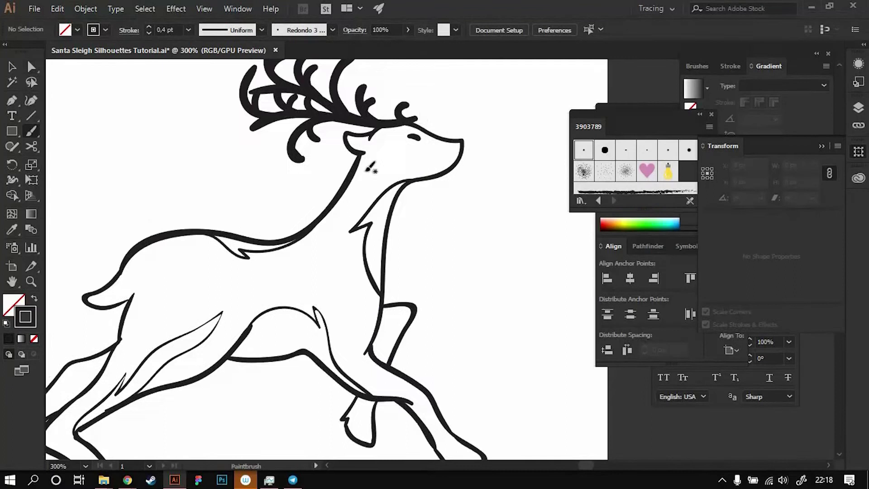
scroll(407, 254, down, 5)
scroll(477, 254, up, 3)
- Add a thin line above the hind leg and short strokes along the sleigh rim
mouse_move(337, 248)
mouse_down()
mouse_move(379, 222)
mouse_move(252, 188)
mouse_up()
scroll(320, 184, down, 10)
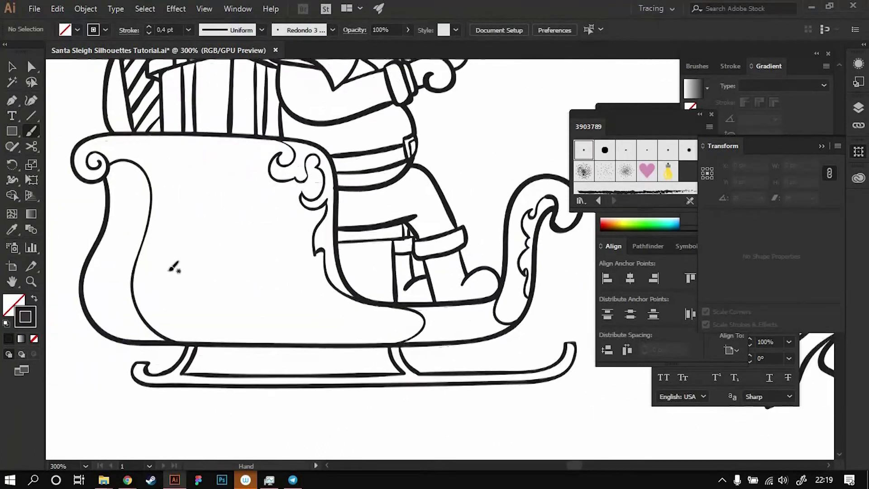
drag(204, 147, 206, 146)
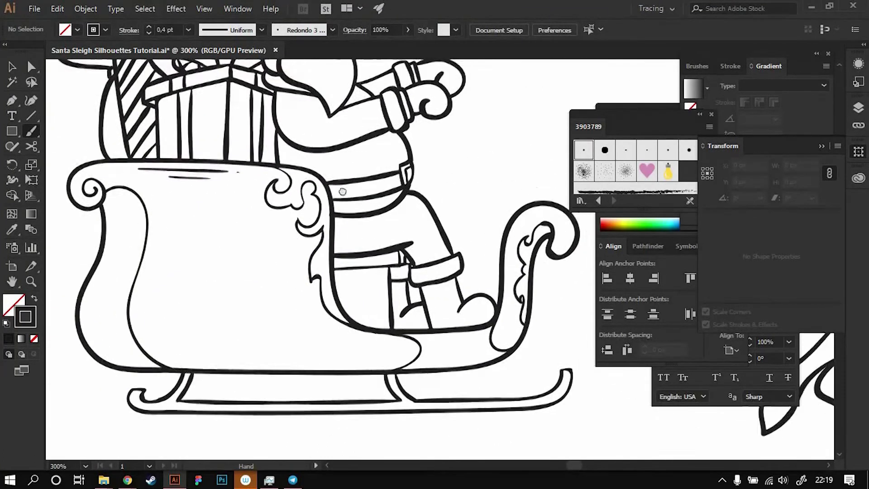
mouse_move(518, 186)
mouse_down()
mouse_move(388, 230)
mouse_move(490, 272)
mouse_up()
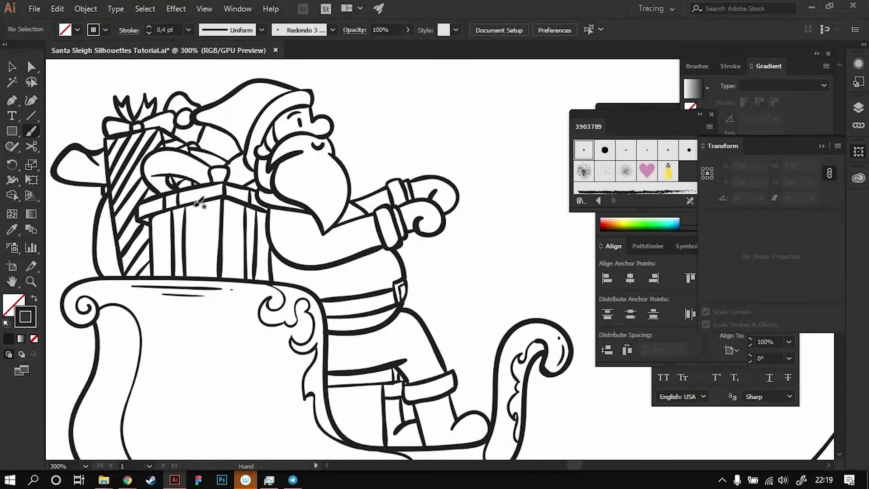
key(a)
click(183, 240)
- Draw short vertical marks on the gift box and detail strokes on the sack
drag(209, 156, 213, 180)
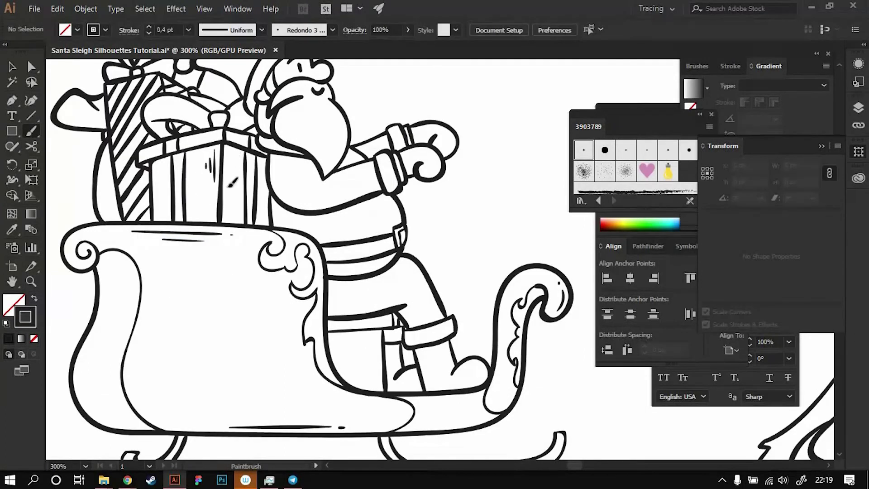
scroll(194, 147, up, 2)
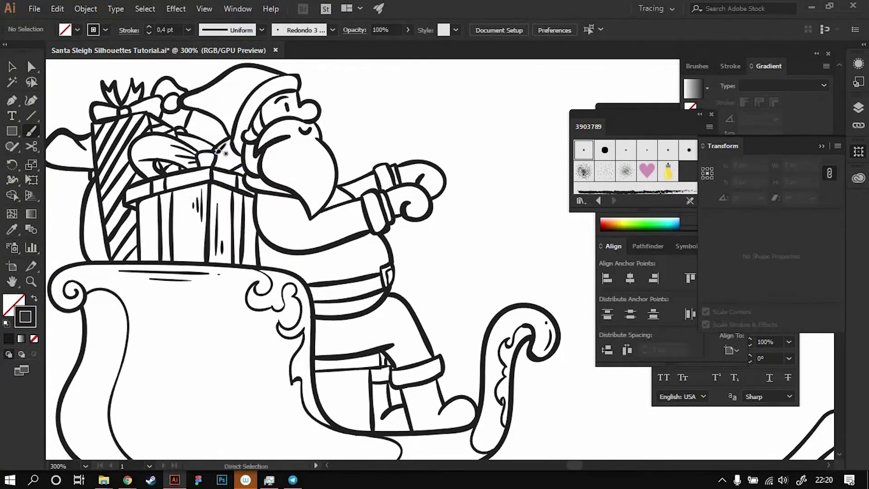
scroll(235, 154, up, 2)
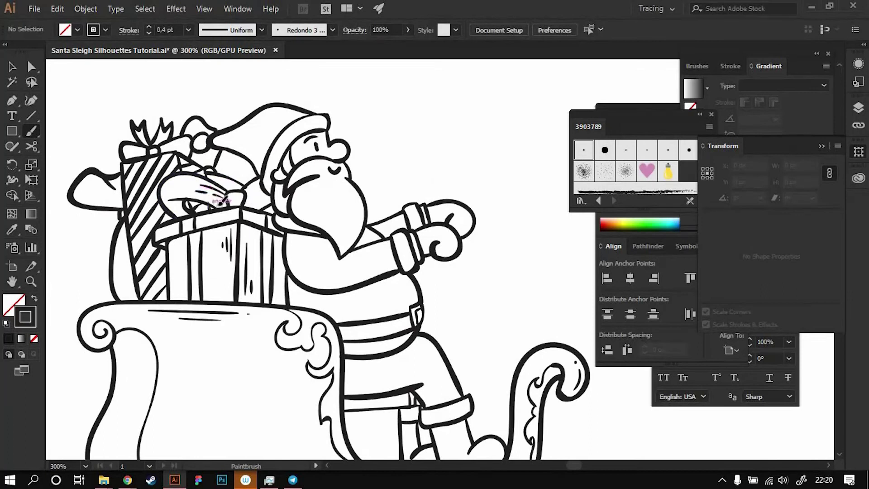
drag(248, 189, 287, 194)
- Fill Santa's beard with short hatching strokes
drag(358, 199, 299, 195)
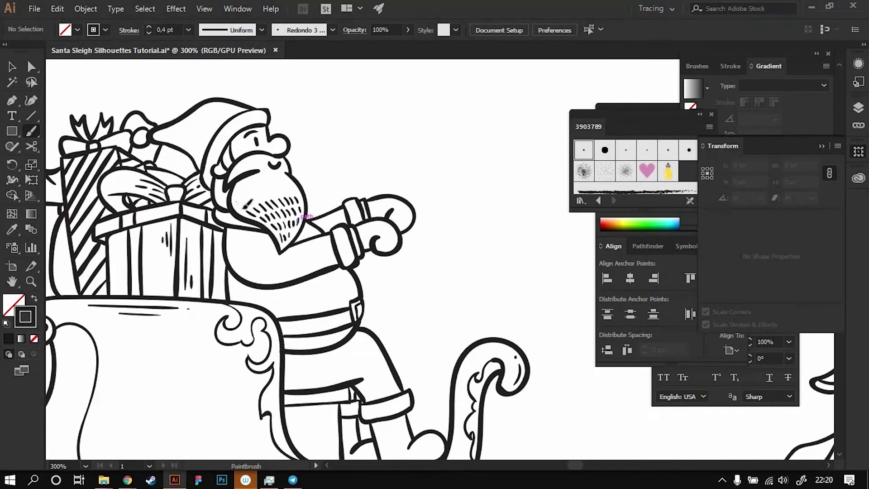
scroll(264, 181, up, 2)
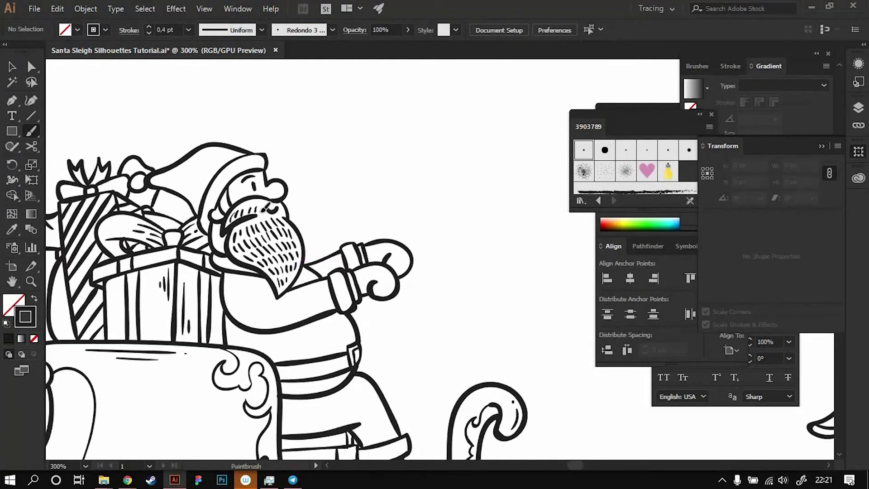
scroll(343, 196, down, 2)
scroll(317, 204, up, 3)
scroll(380, 136, down, 2)
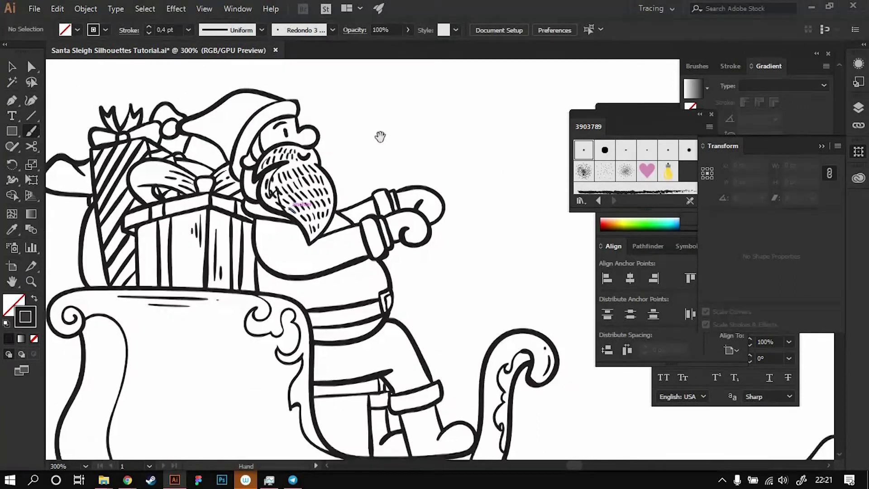
scroll(272, 221, up, 1)
drag(376, 226, 358, 163)
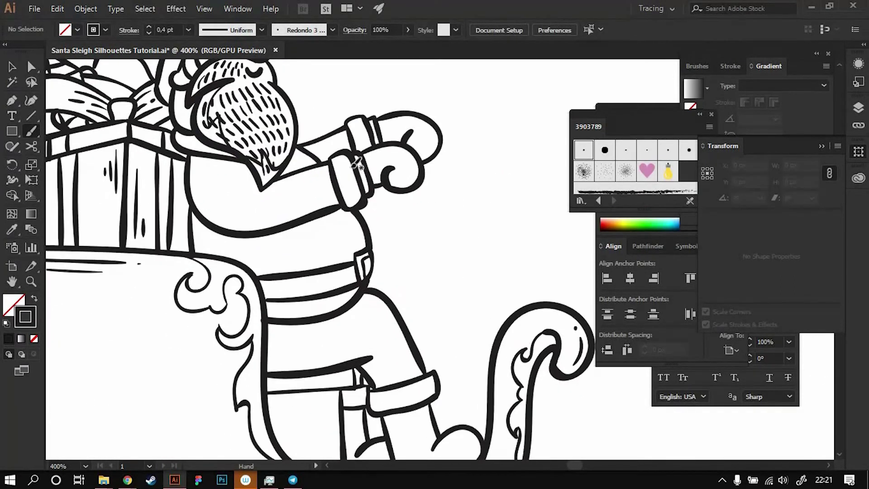
scroll(364, 185, up, 1)
scroll(386, 164, down, 5)
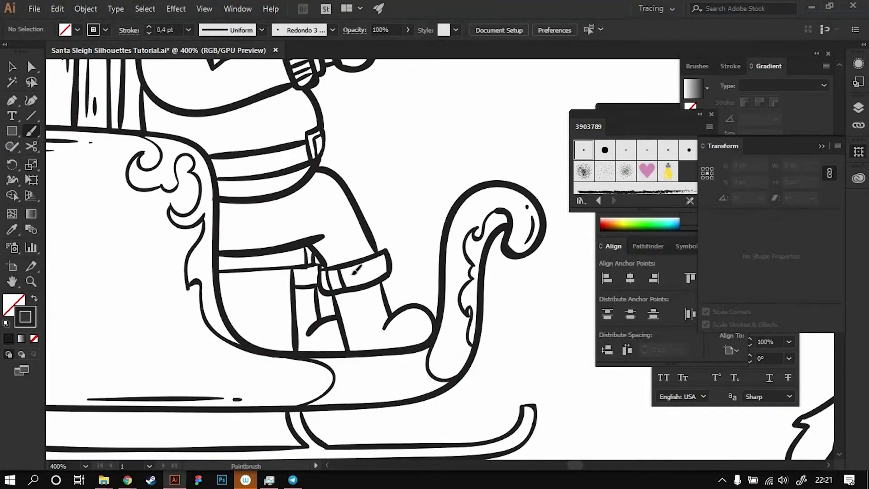
scroll(311, 266, up, 2)
scroll(311, 249, up, 5)
scroll(310, 249, left, 2)
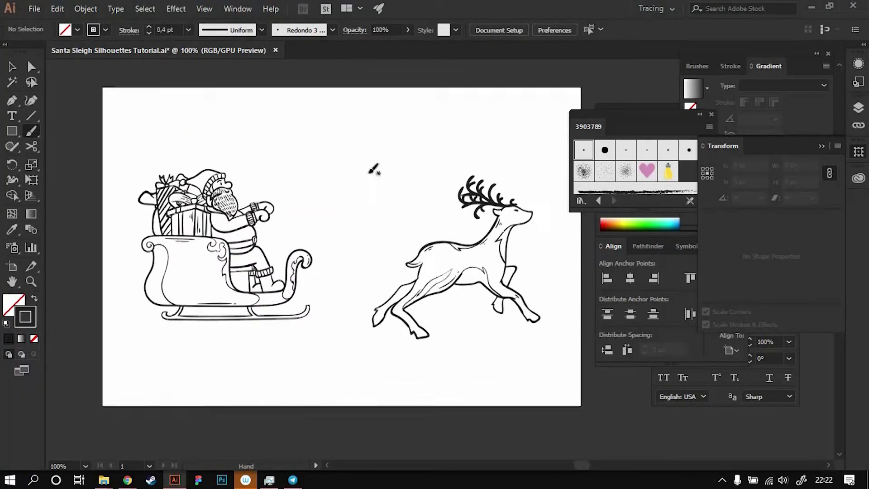
- Select the sleigh and reindeer groups, zoom to Santa, and undo the trouser fill
click(265, 316)
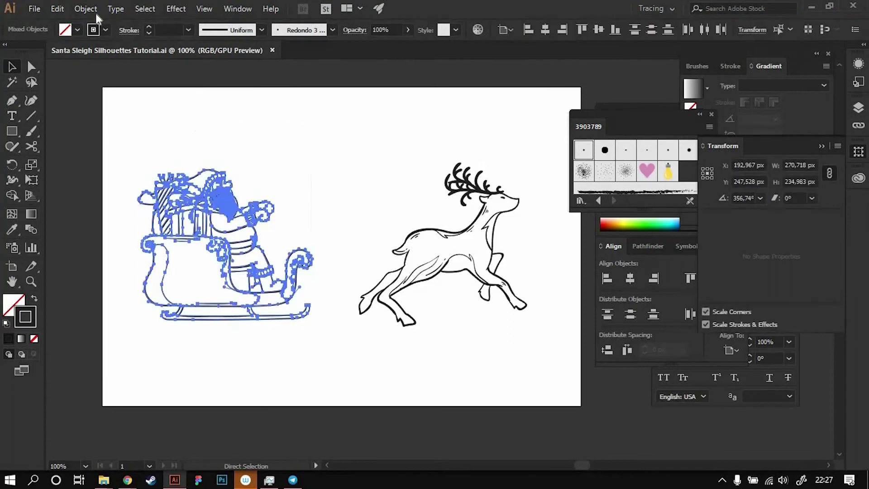
click(399, 313)
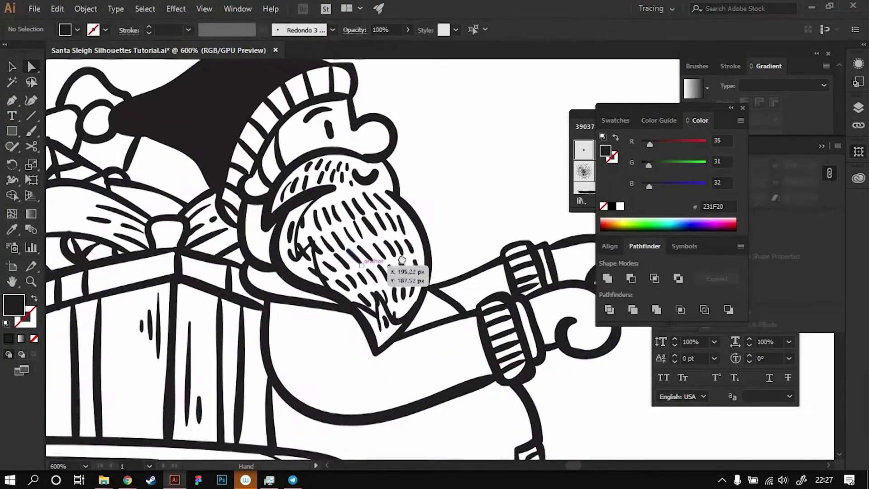
drag(402, 261, 379, 208)
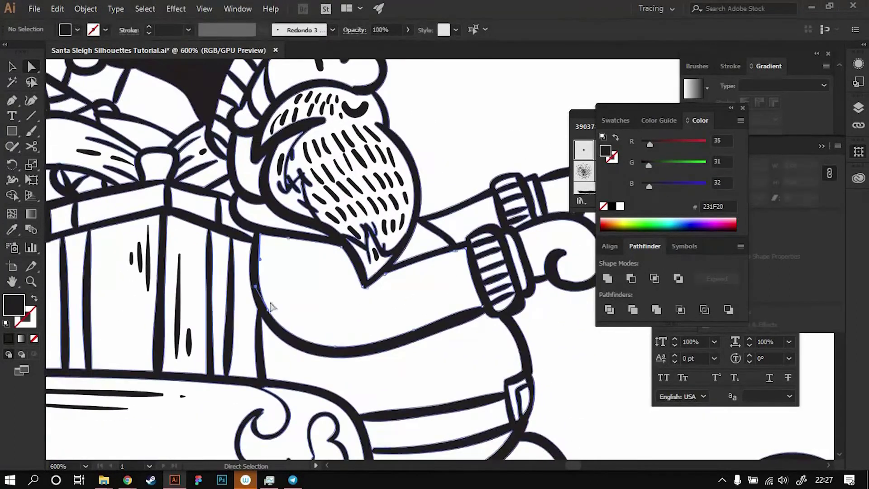
mouse_move(535, 326)
mouse_down()
mouse_move(509, 301)
mouse_move(454, 391)
mouse_up()
scroll(489, 301, down, 5)
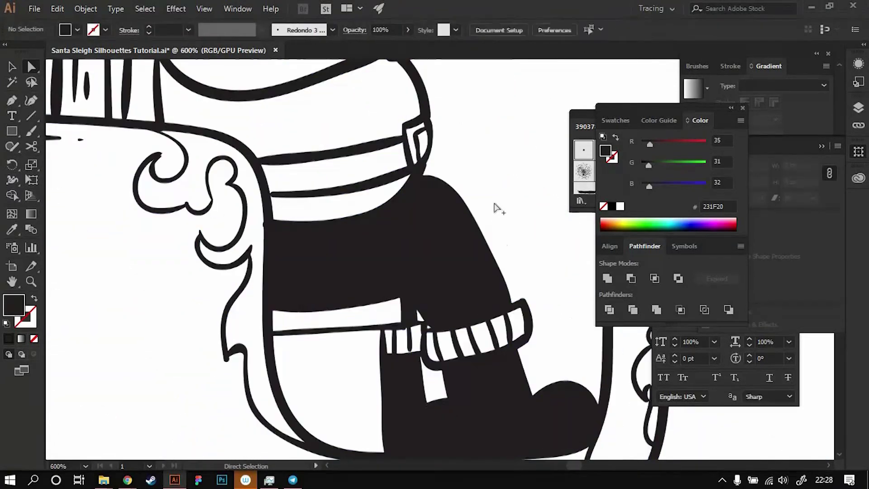
key(ctrl+z)
scroll(485, 233, down, 5)
scroll(482, 224, up, 3)
scroll(482, 224, up, 3)
- Fill Santa's coat and trousers solid black while leaving the belt white
click(420, 268)
scroll(420, 268, up, 3)
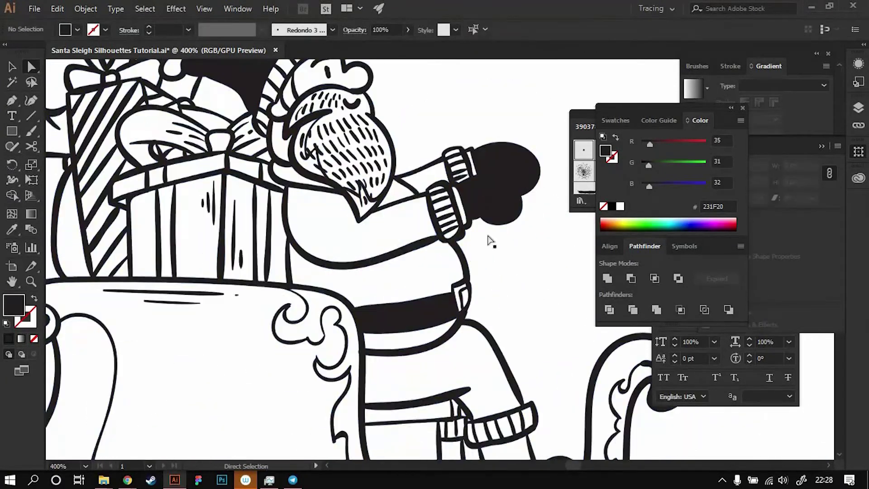
click(408, 296)
click(407, 218)
key(ctrl+z)
key(ctrl+z)
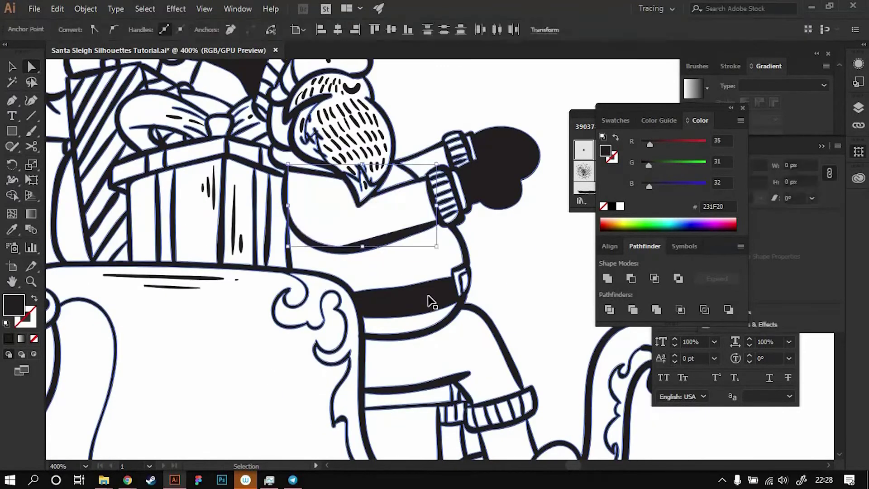
click(450, 262)
click(473, 312)
scroll(473, 312, down, 1)
key(b)
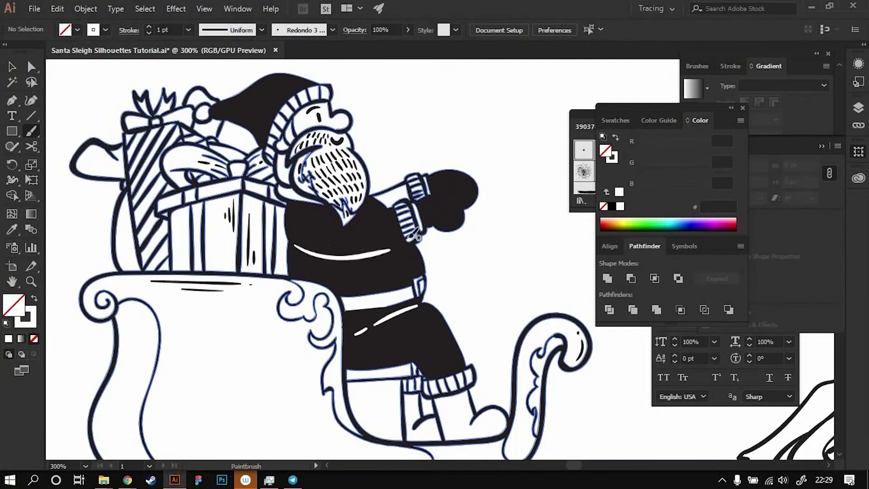
- Paint a white highlight curve across Santa's black coat and check the artwork
drag(362, 250, 296, 243)
drag(410, 261, 388, 246)
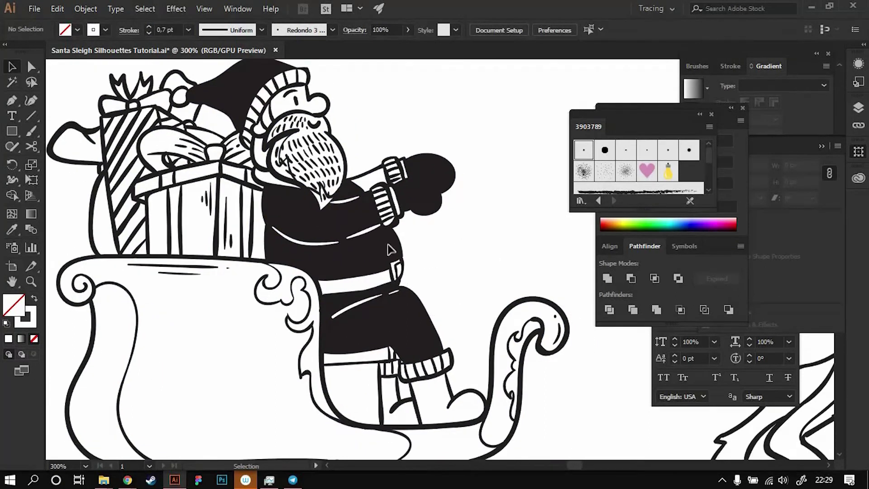
key(v)
click(369, 302)
key(ctrl+a)
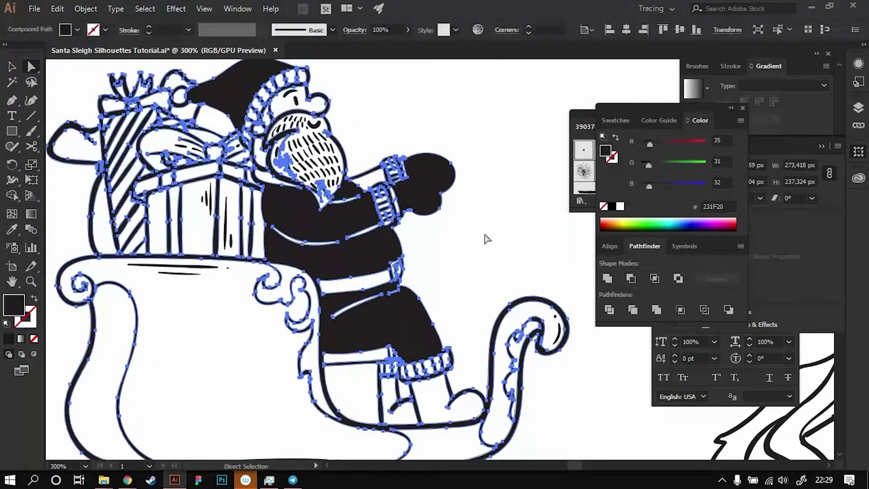
scroll(485, 239, up, 4)
key(ctrl+shift+a)
key(a)
key(ctrl+e)
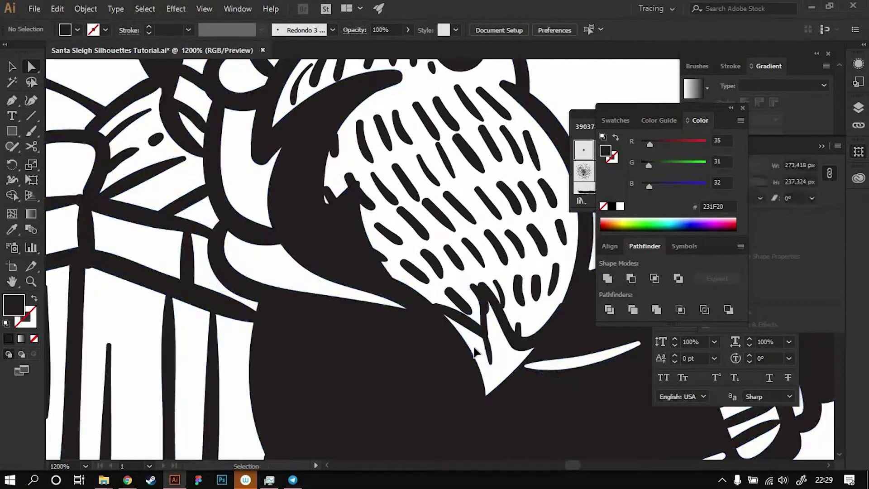
key(ctrl+0)
scroll(438, 240, up, 3)
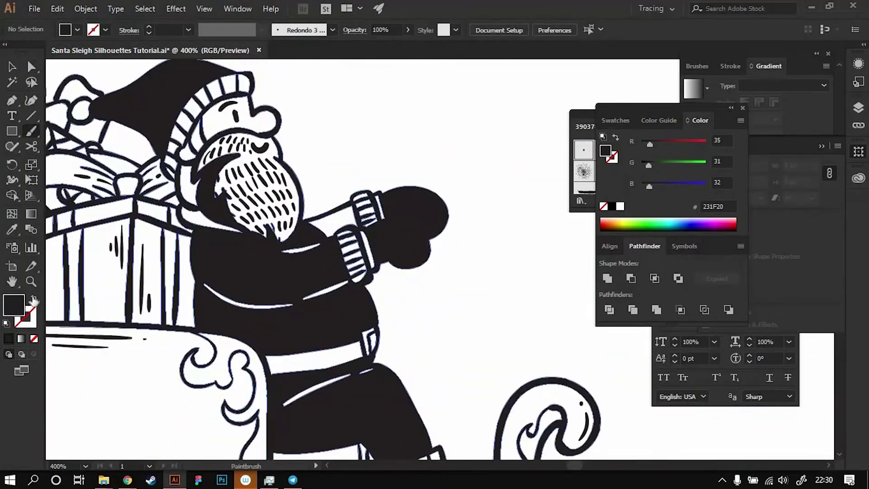
- Paint a white highlight on the mitten and expand it with Object > Expand Appearance
key(b)
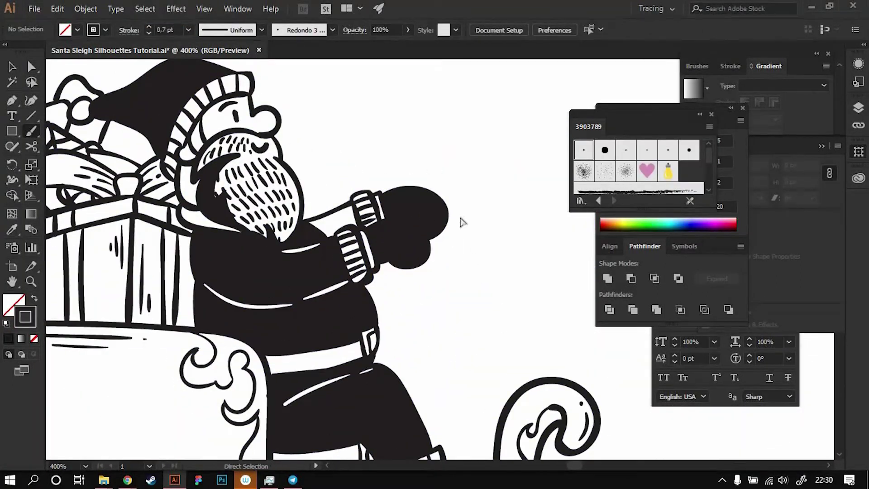
mouse_move(389, 212)
mouse_down()
mouse_move(425, 215)
mouse_move(425, 231)
mouse_up()
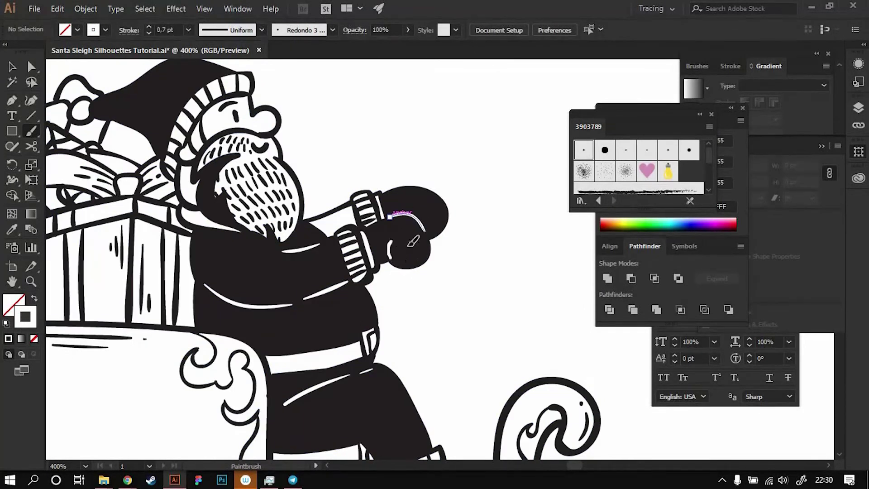
drag(392, 257, 388, 262)
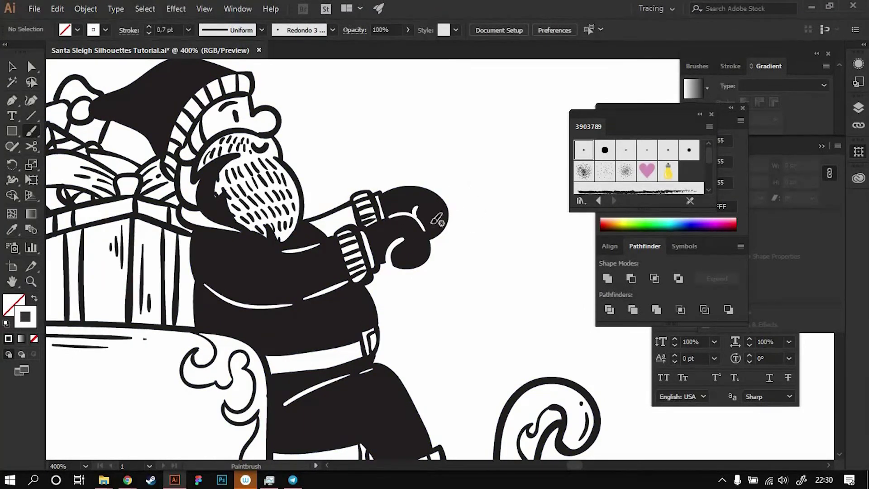
scroll(416, 211, down, 1)
click(86, 8)
click(192, 159)
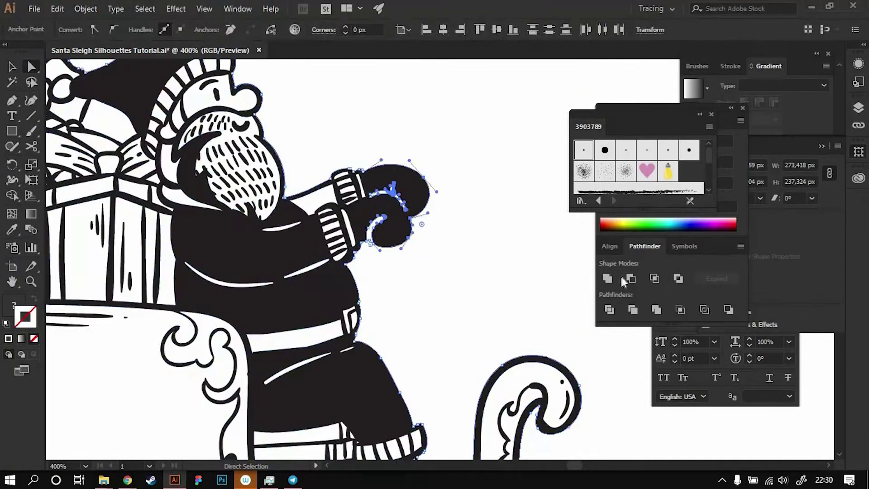
key(a)
click(492, 181)
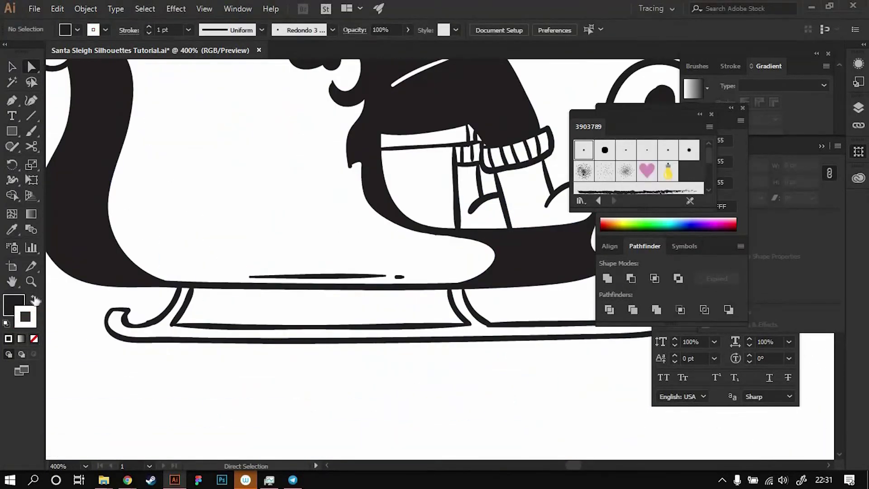
- Set the stroke to 0,7 pt and paint thin lines inside both runner struts
text(0,7)
key(Return)
key(b)
drag(217, 289, 199, 324)
scroll(392, 282, right, 3)
drag(427, 313, 400, 279)
- Select all the artwork and expand its appearance into filled shapes
key(ctrl+a)
click(86, 9)
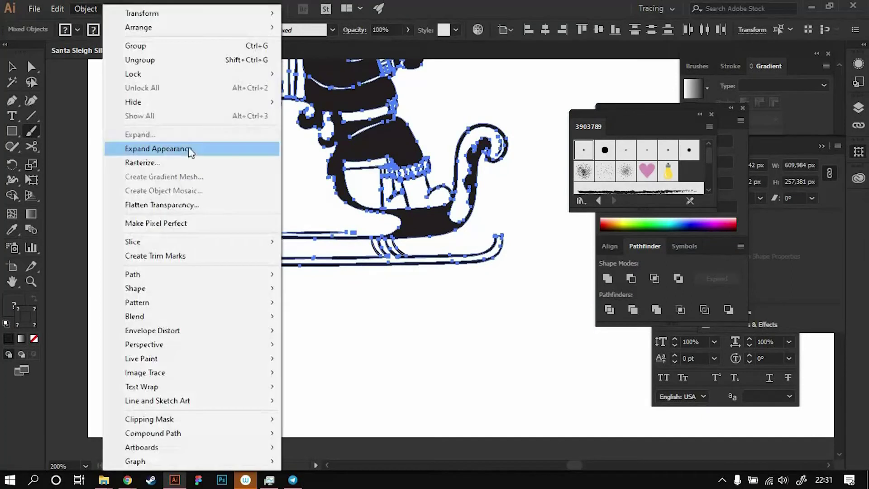
click(181, 149)
scroll(388, 272, up, 3)
key(a)
scroll(217, 302, up, 3)
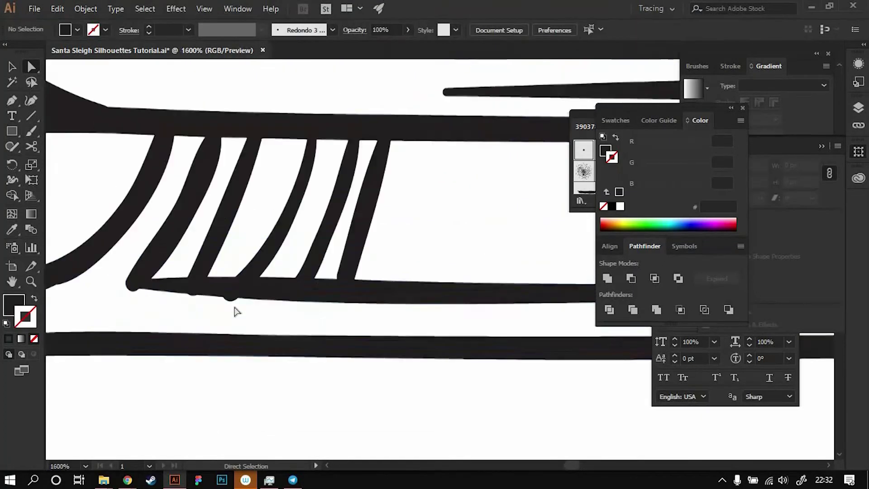
- Remove the stray anchor at the runner strut corner, then deselect the artwork
click(184, 326)
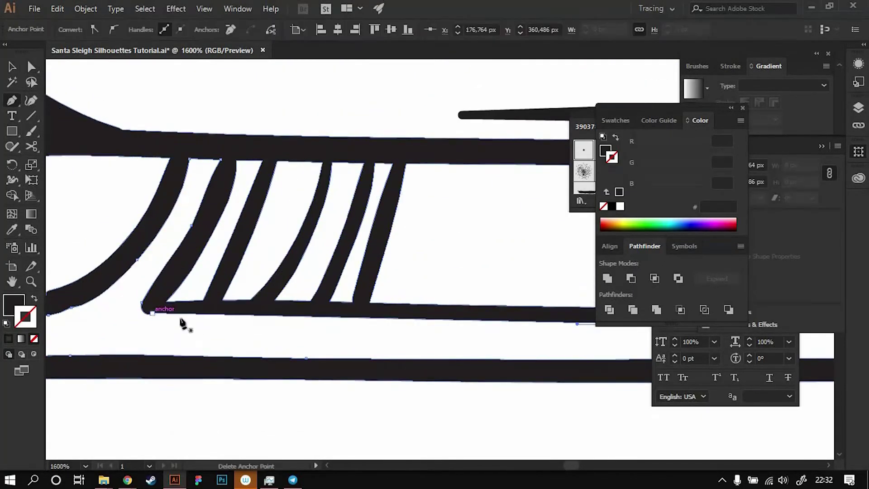
scroll(452, 227, down, 10)
scroll(415, 199, up, 3)
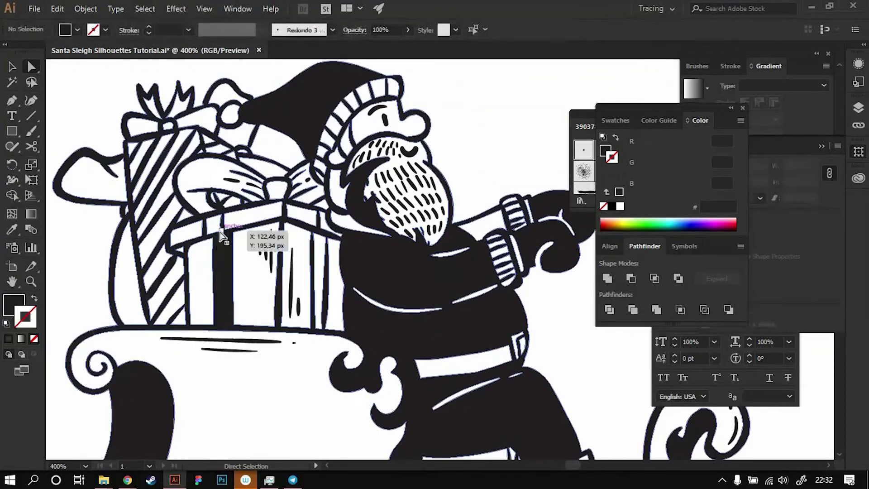
key(v)
key(ctrl+a)
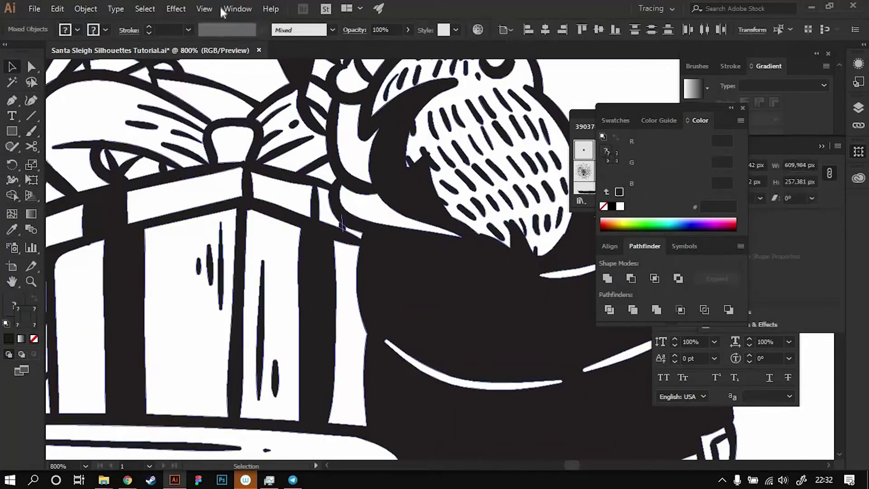
key(ctrl+minus)
click(430, 116)
scroll(351, 168, up, 4)
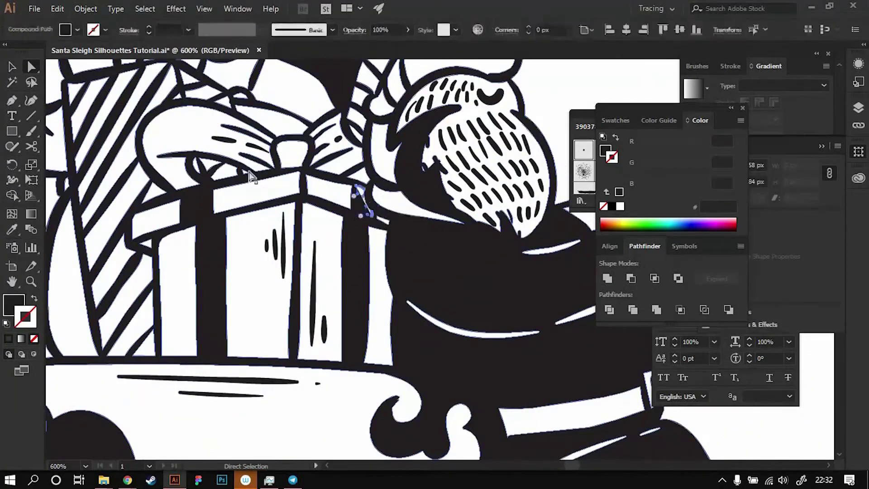
key(a)
scroll(351, 168, down, 2)
scroll(351, 168, down, 4)
- Delete the old shading marks on the sleigh body and begin repainting finer strokes
scroll(407, 249, right, 3)
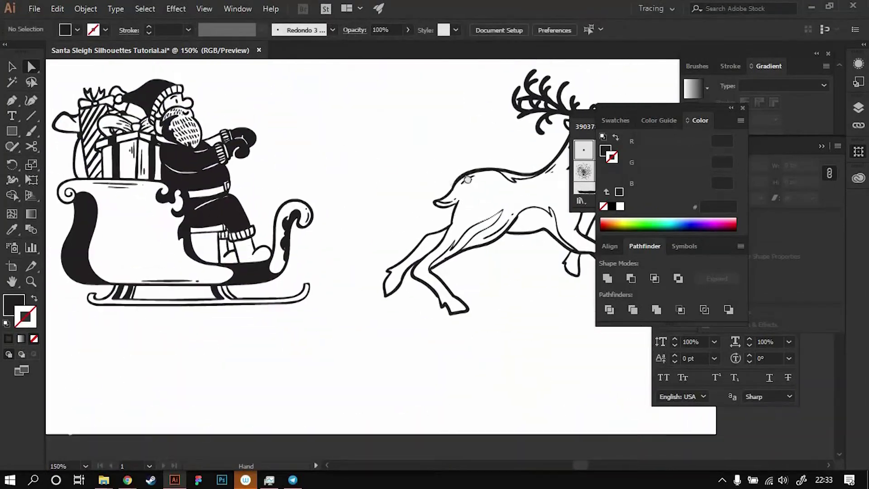
scroll(348, 351, up, 3)
click(348, 350)
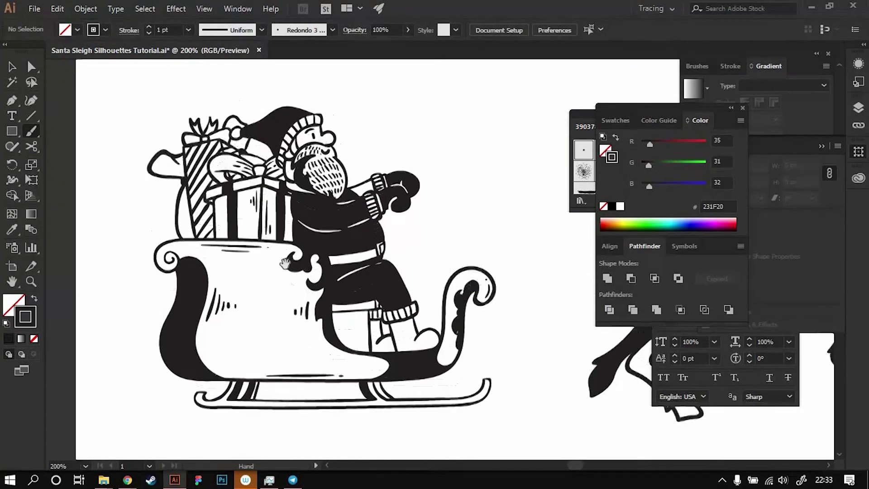
scroll(319, 236, up, 3)
scroll(319, 235, down, 3)
drag(197, 231, 482, 353)
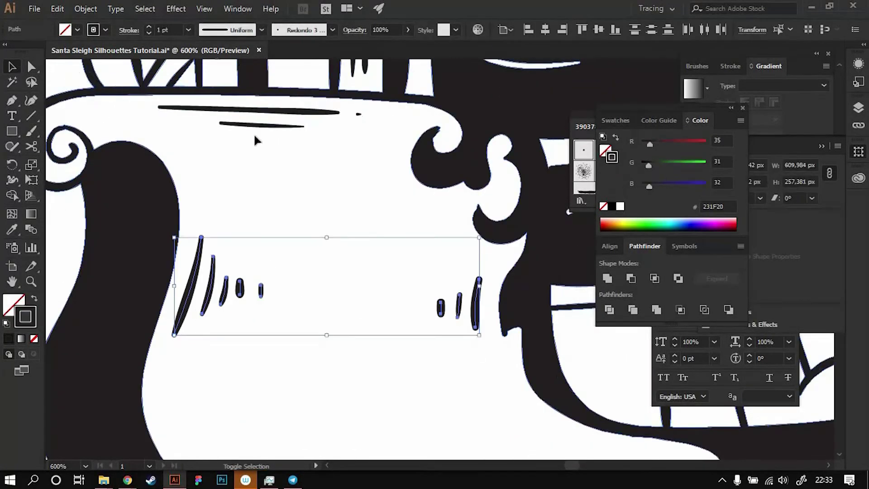
key(Delete)
key(b)
drag(195, 236, 181, 284)
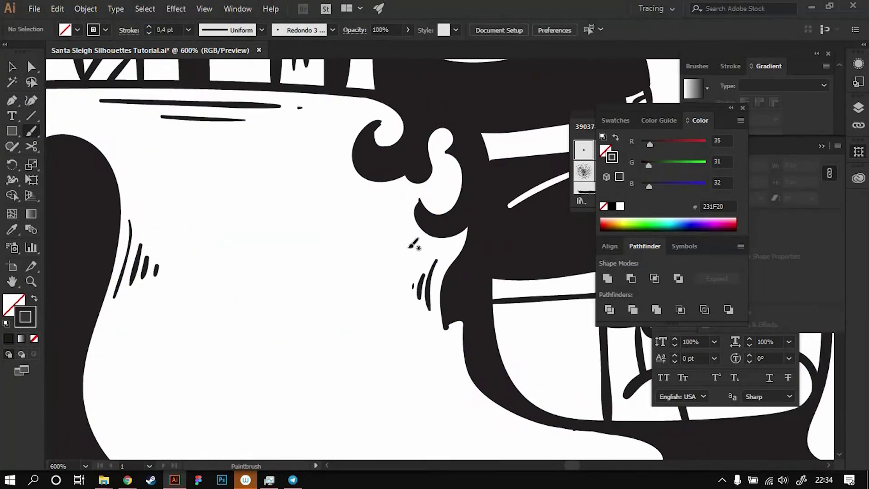
drag(365, 188, 257, 190)
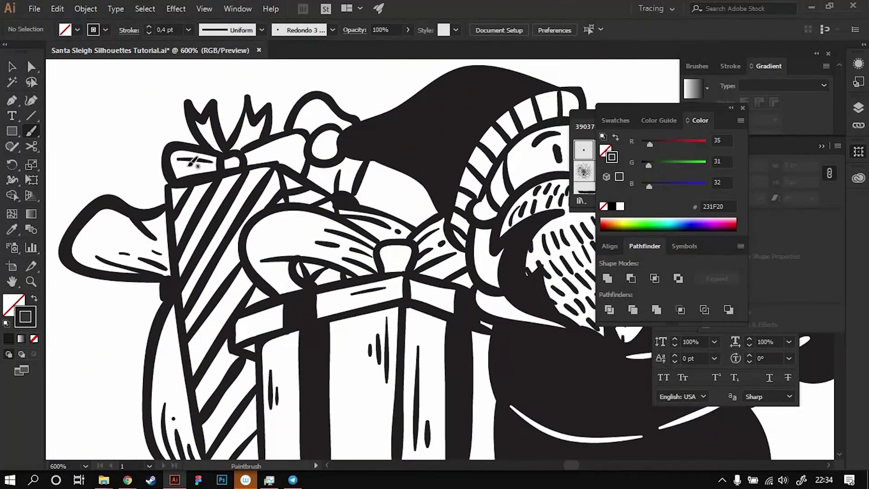
- Select the reindeer on its own and scale it down to suit the sleigh
key(ctrl+1)
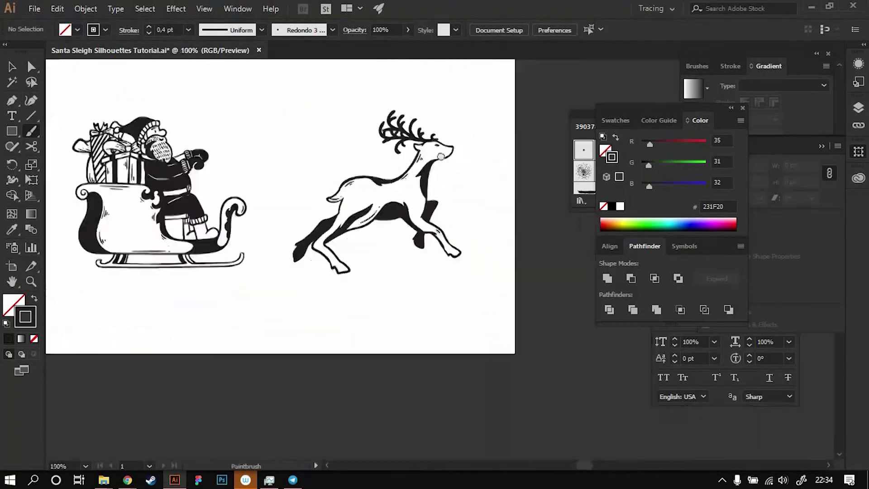
click(86, 8)
click(131, 89)
click(453, 317)
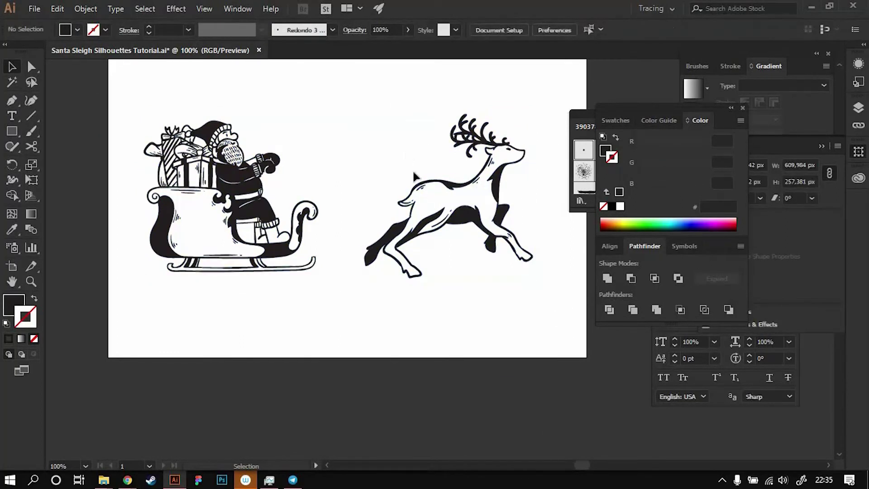
click(453, 218)
click(194, 159)
shift+click(522, 267)
click(522, 294)
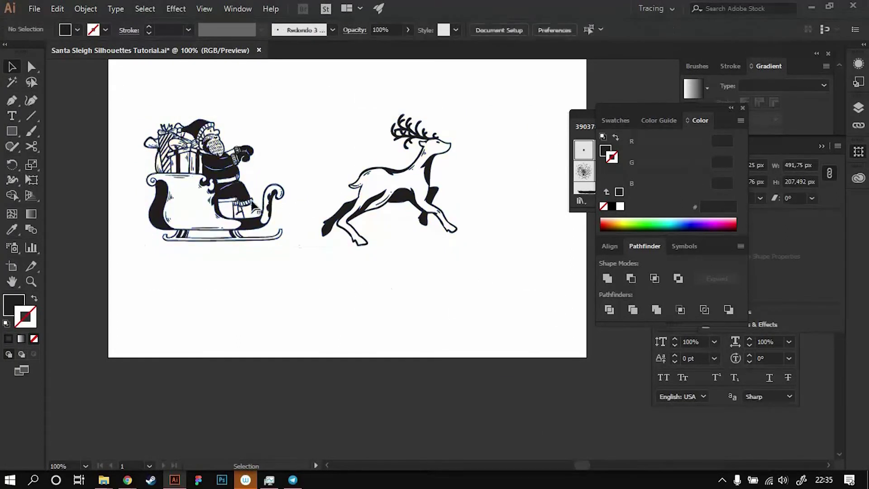
mouse_move(446, 109)
mouse_down()
mouse_move(444, 128)
mouse_move(385, 144)
mouse_up()
- Alt-drag reindeer copies to the right, forming a row of three ahead of the sleigh
mouse_move(317, 204)
mouse_down()
mouse_move(420, 185)
mouse_move(520, 190)
mouse_up()
key(ctrl+minus)
key(ctrl+a)
click(262, 194)
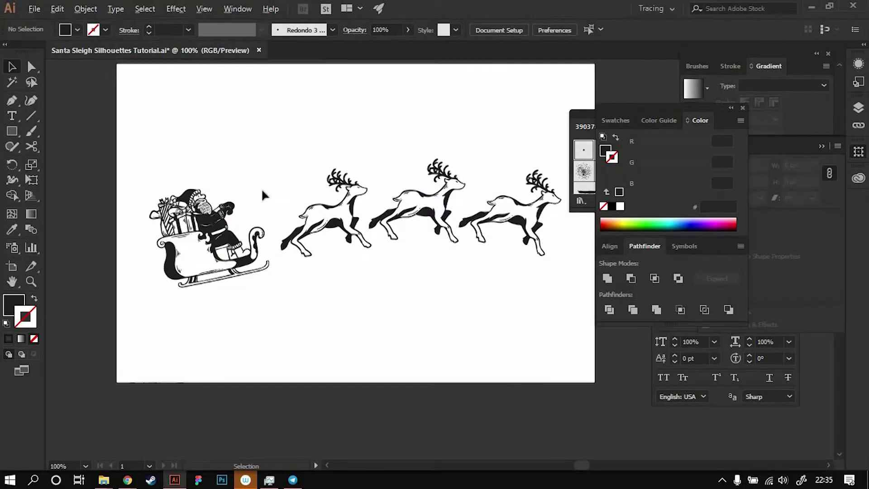
key(ctrl+plus)
key(ctrl+plus)
key(ctrl+plus)
- Paint a rein line from Santa's mitten through the three reindeer
drag(274, 217, 460, 209)
scroll(459, 208, right, 5)
scroll(495, 113, right, 3)
key(ctrl+0)
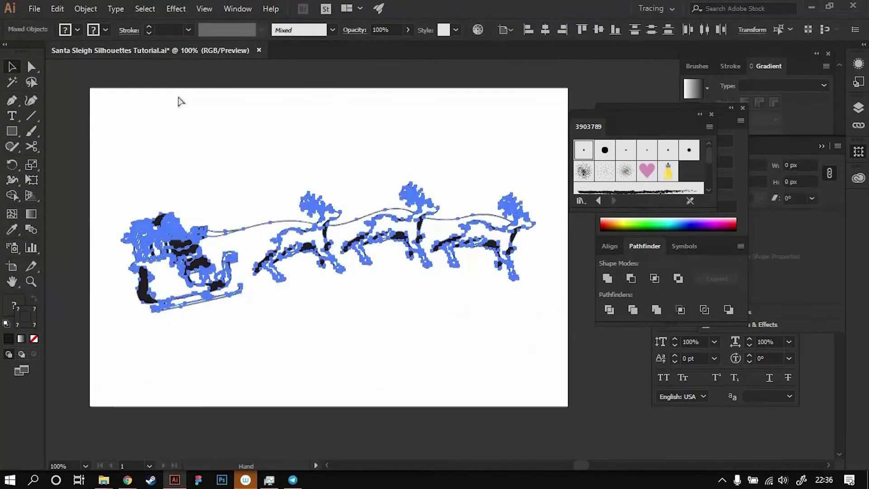
- Hide the panels and zoom to 150% to review the finished artwork
key(Tab)
key(ctrl+1)
key(ctrl+plus)
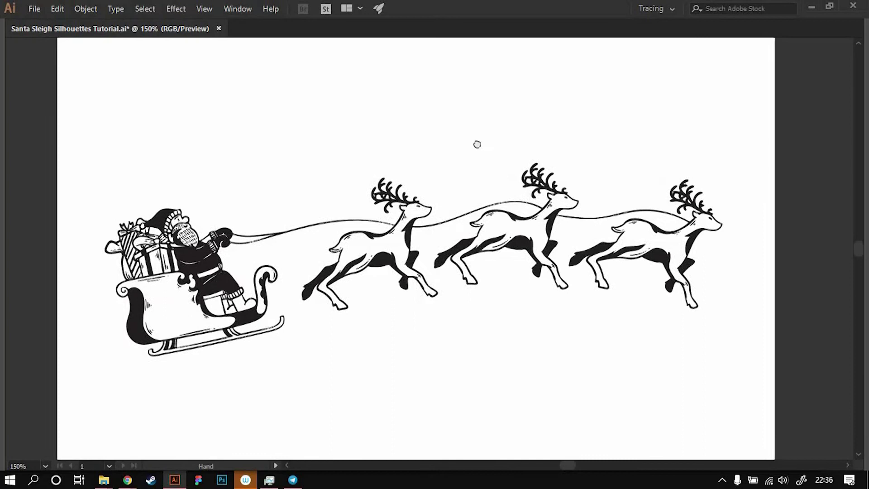